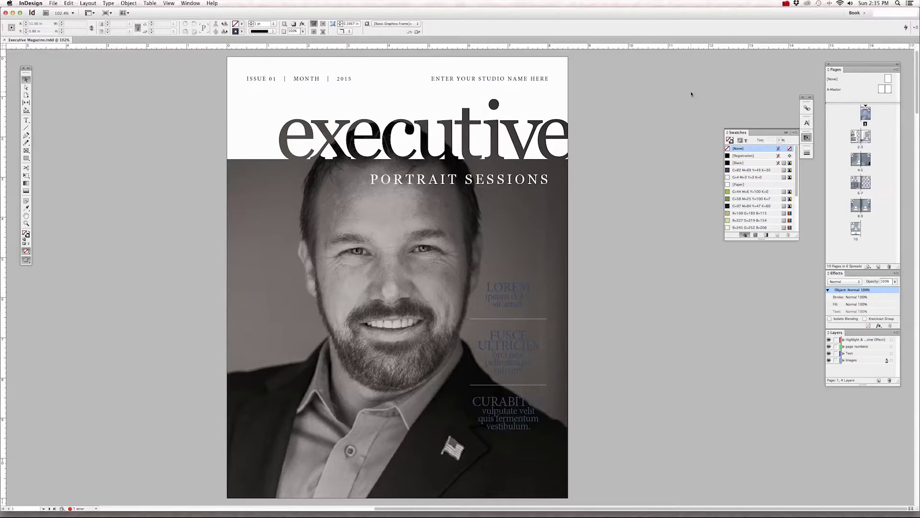
# Dock the Pages/Effects/Layers panel group at the right edge and open the A-Master spread.
pyautogui.moveTo(891, 63); pyautogui.dragTo(854, 58)
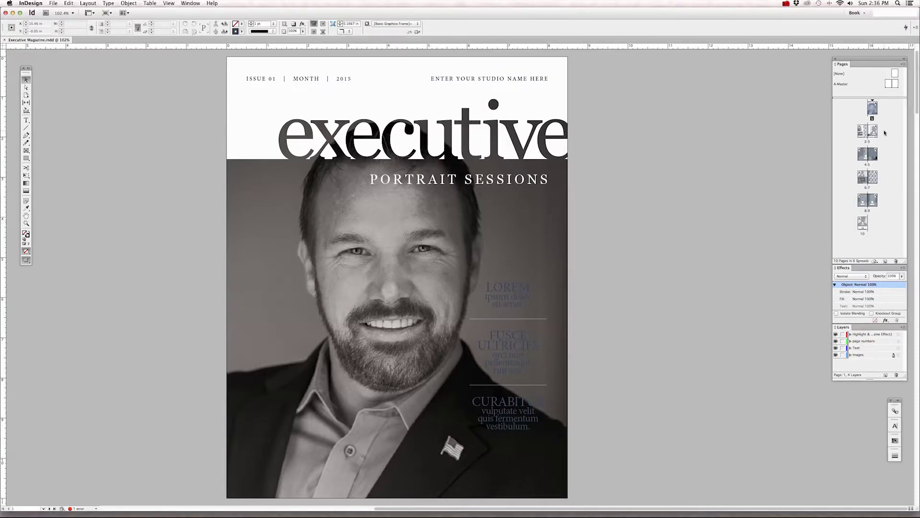
pyautogui.doubleClick(895, 84)
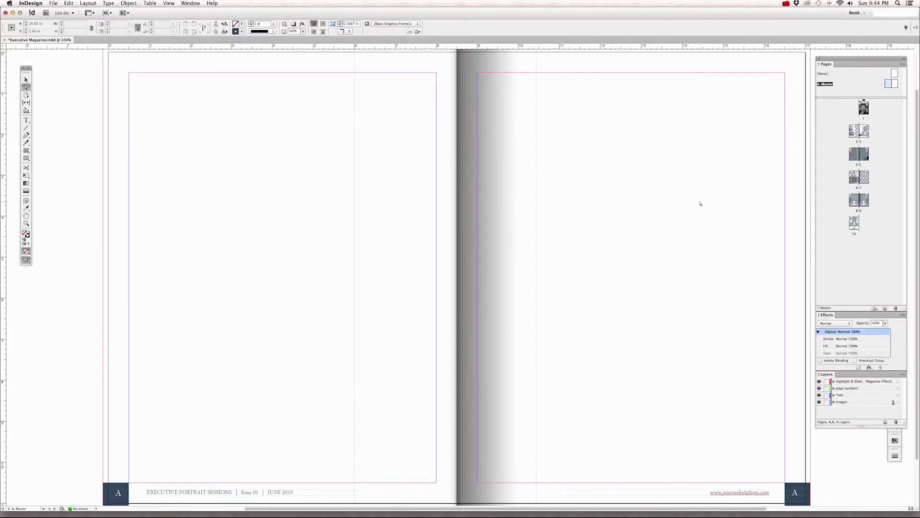
# Browse through the pages 2-3, 4-5 and 6-7 spreads.
pyautogui.scroll(-3, 699, 204)
pyautogui.hscroll(4, 700, 203)
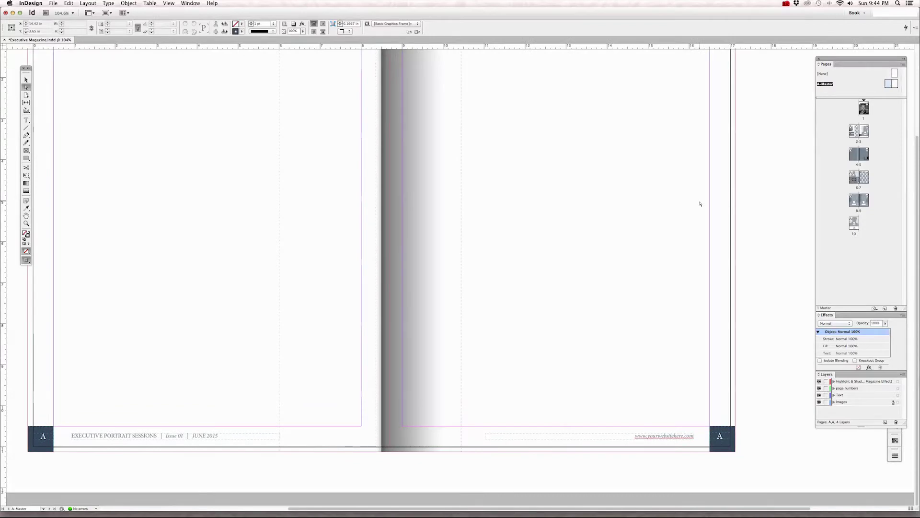
pyautogui.doubleClick(854, 131)
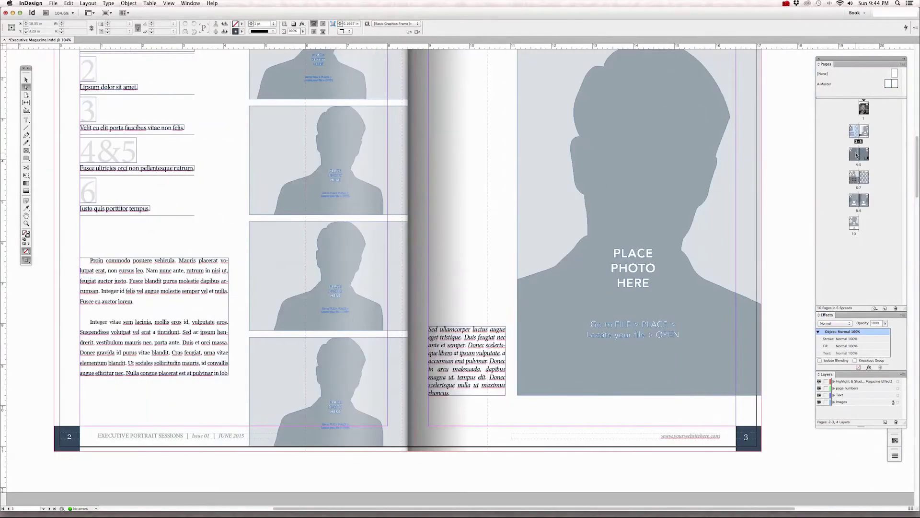
pyautogui.doubleClick(858, 154)
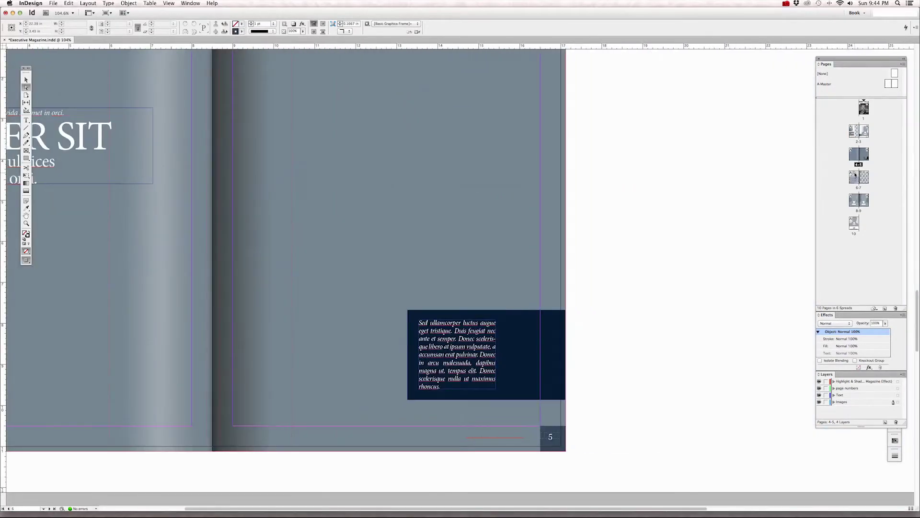
pyautogui.doubleClick(855, 175)
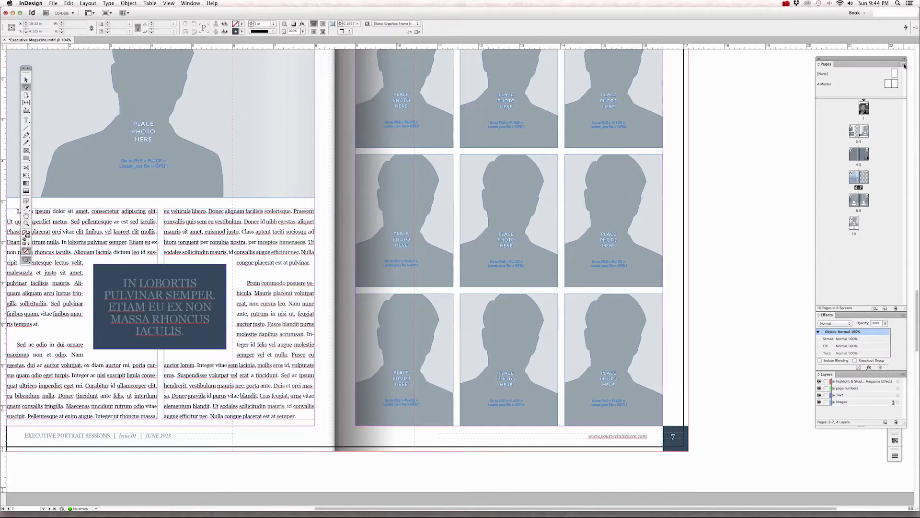
# Glance at the Pages panel menu without choosing a command, then return to A-Master.
pyautogui.click(904, 65)
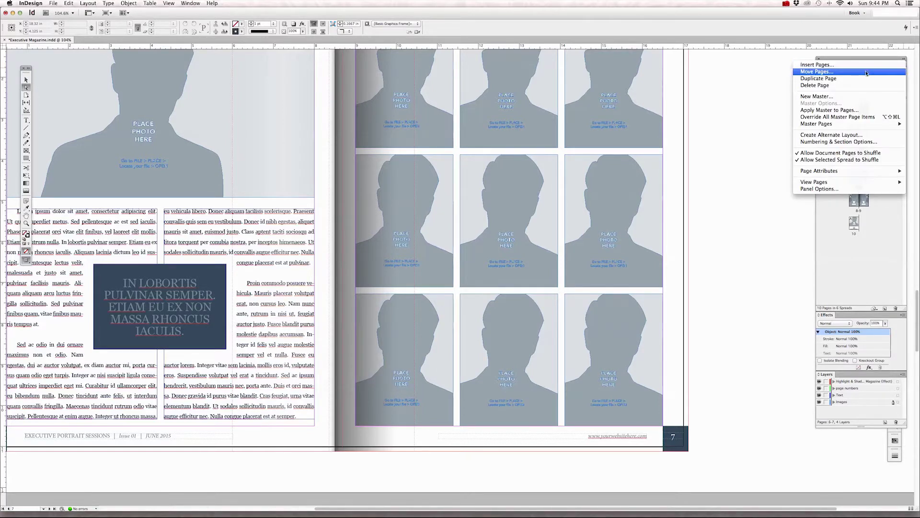
pyautogui.click(750, 156)
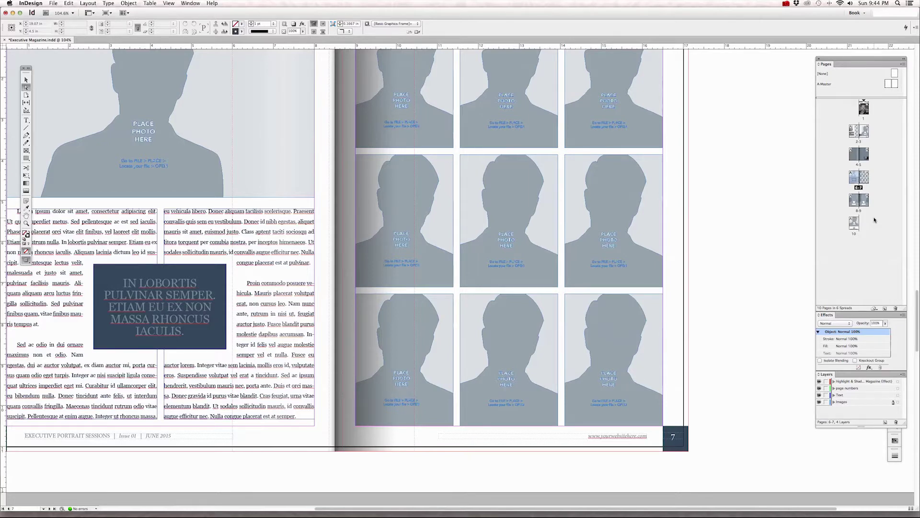
pyautogui.doubleClick(888, 84)
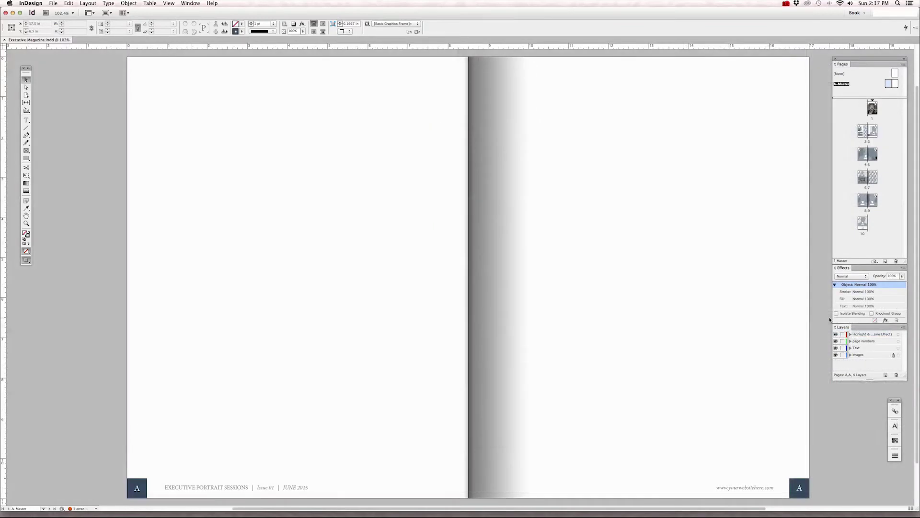
# Select the left-page footer text frame, delete it, then undo the deletion.
pyautogui.hscroll(3, 831, 320)
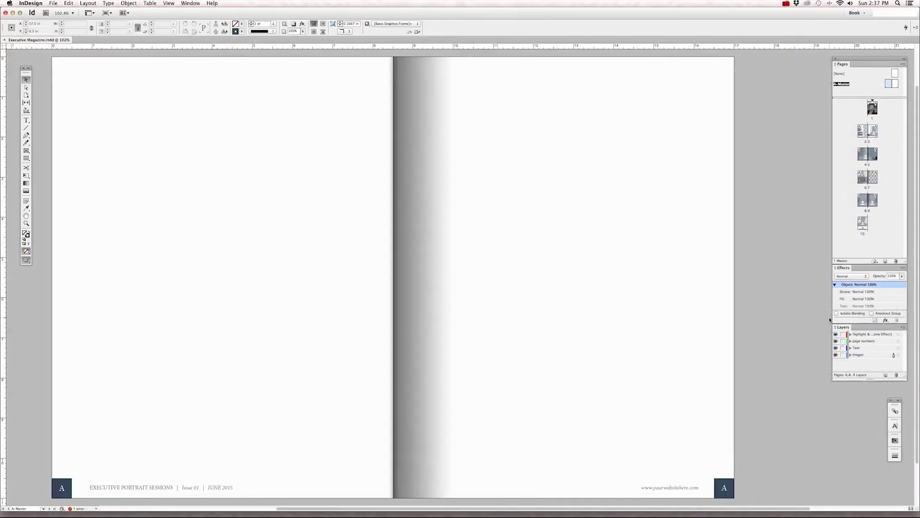
pyautogui.hscroll(-3, 795, 313)
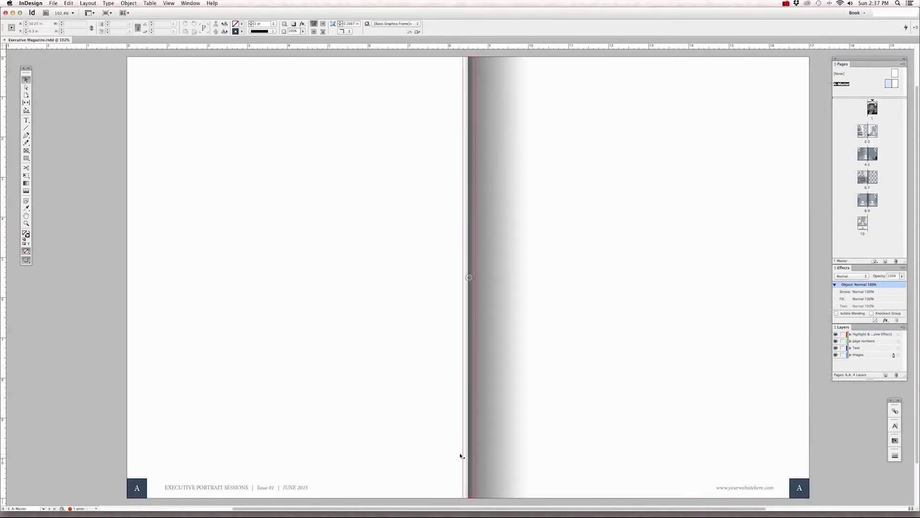
pyautogui.click(287, 489)
pyautogui.press('Delete')
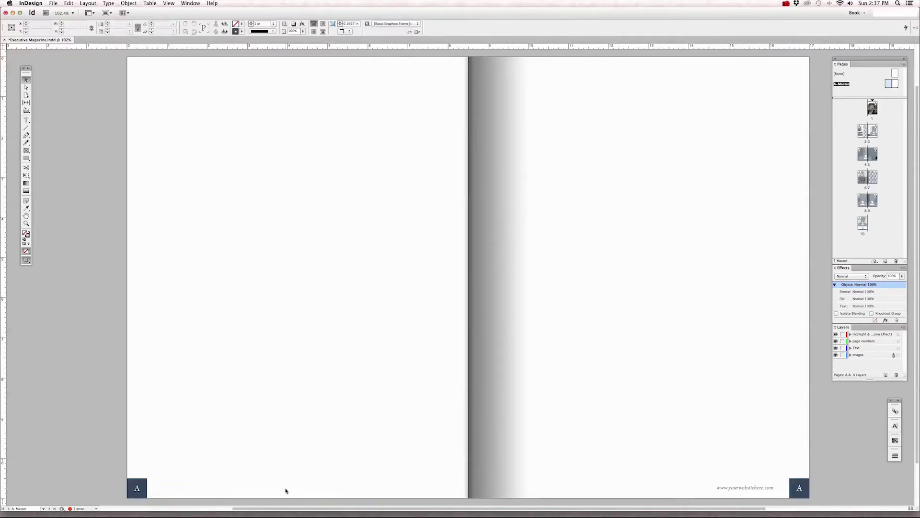
pyautogui.press('super+z')
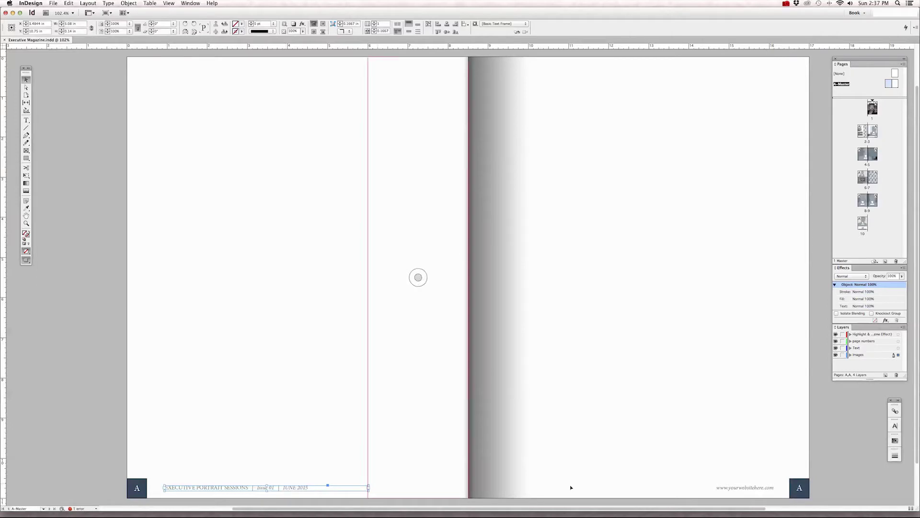
# Select the footer text pieces, the website address and the A page-number box in turn.
pyautogui.click(27, 120)
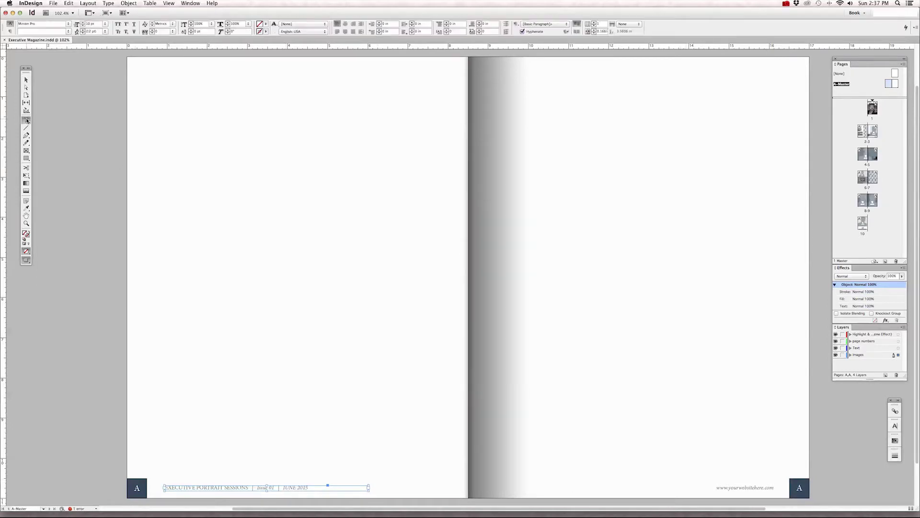
pyautogui.tripleClick(309, 487)
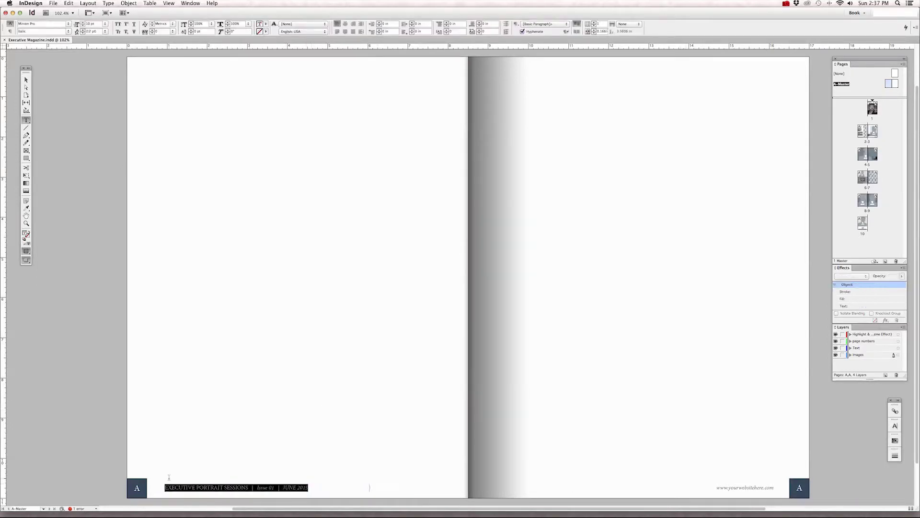
pyautogui.moveTo(249, 487); pyautogui.dragTo(163, 485)
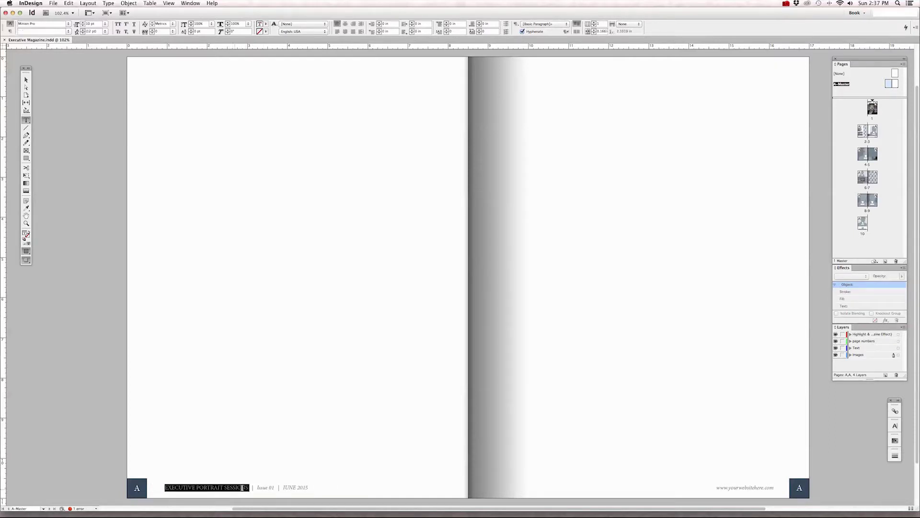
pyautogui.moveTo(276, 487)
pyautogui.mouseDown()
pyautogui.moveTo(257, 487)
pyautogui.moveTo(283, 487)
pyautogui.mouseUp()
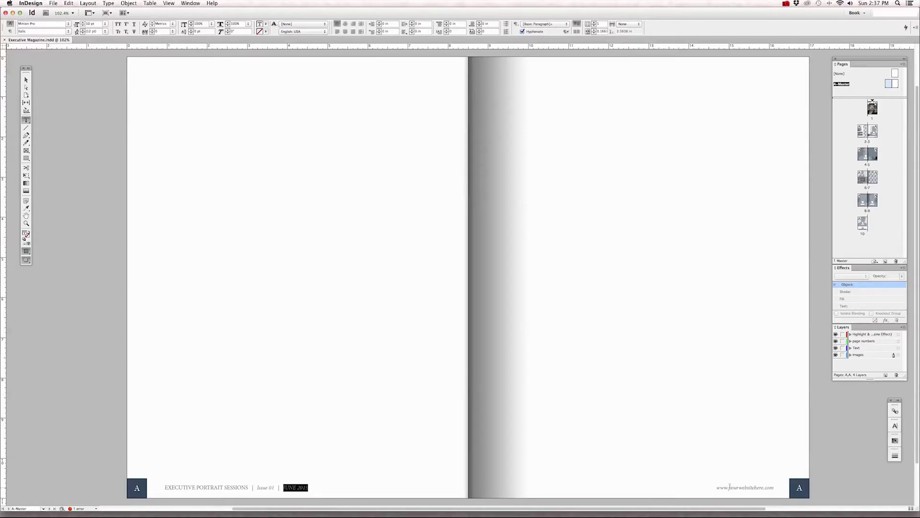
pyautogui.moveTo(774, 487); pyautogui.dragTo(711, 486)
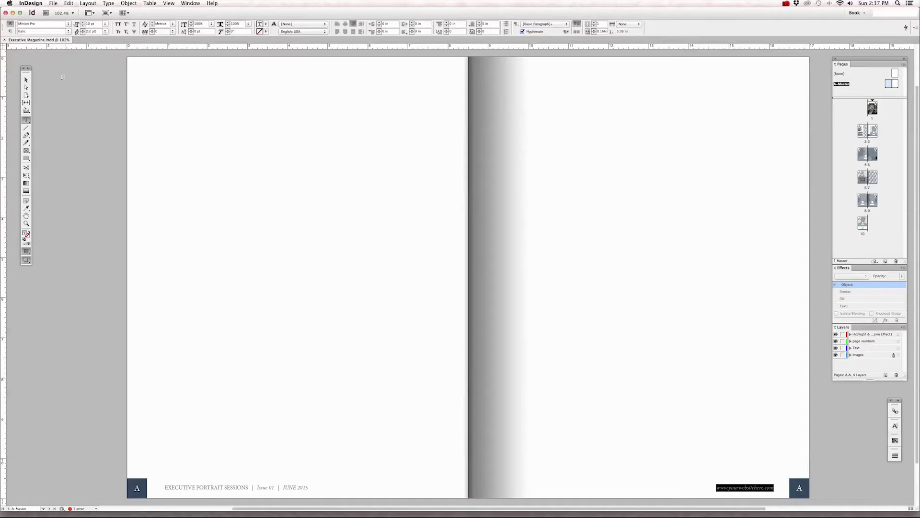
pyautogui.click(26, 80)
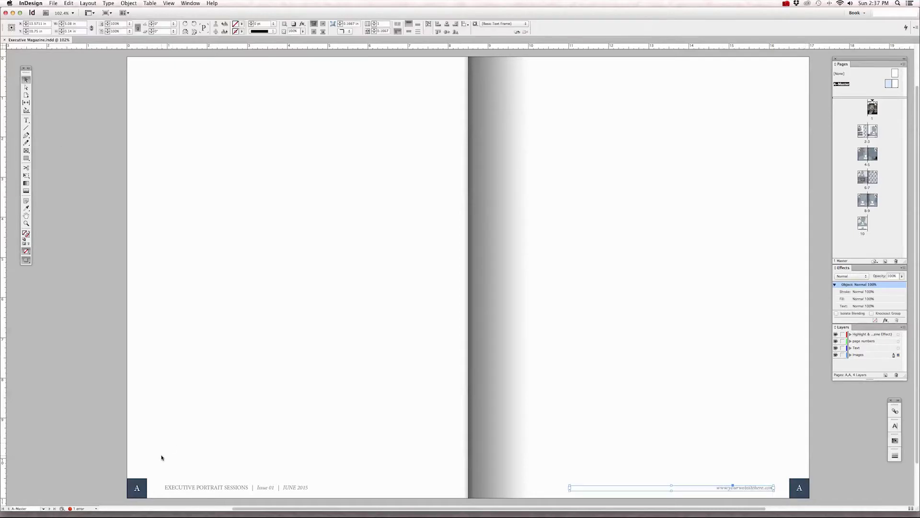
pyautogui.click(144, 483)
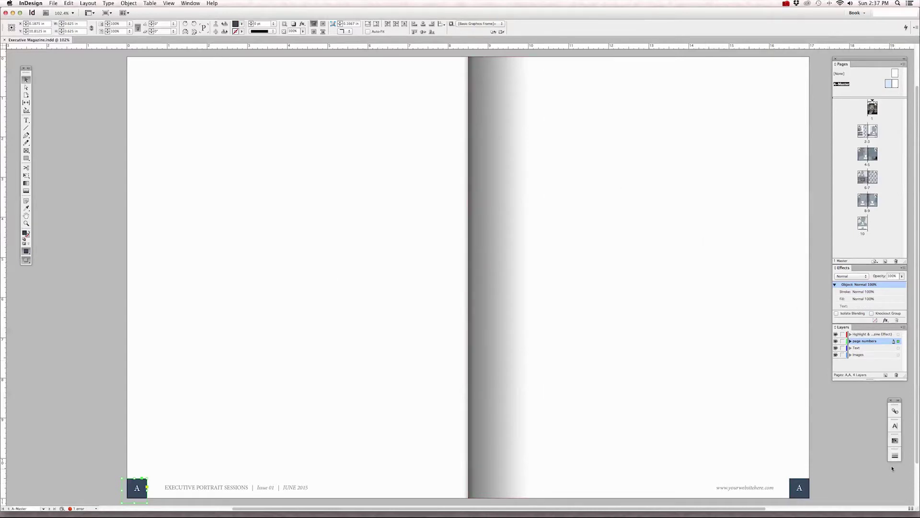
# Fill the A page-number box with green from the Swatches panel.
pyautogui.click(895, 440)
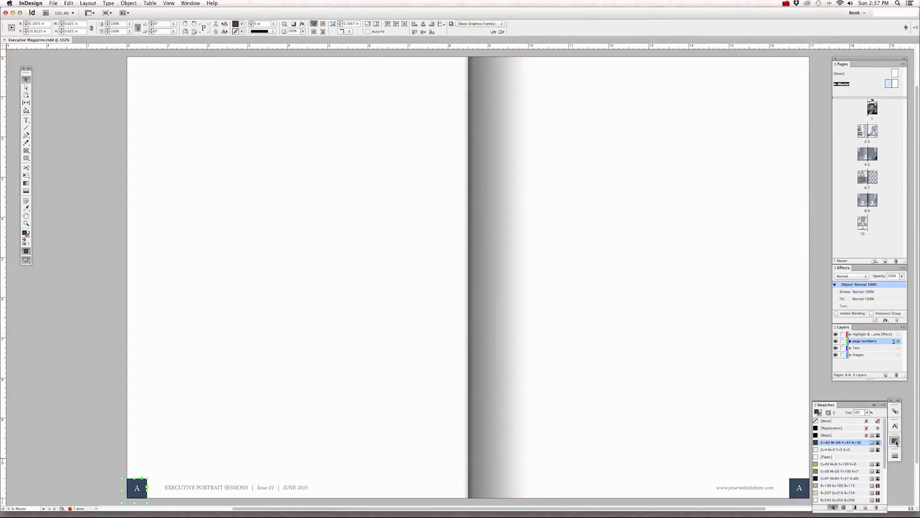
pyautogui.click(844, 464)
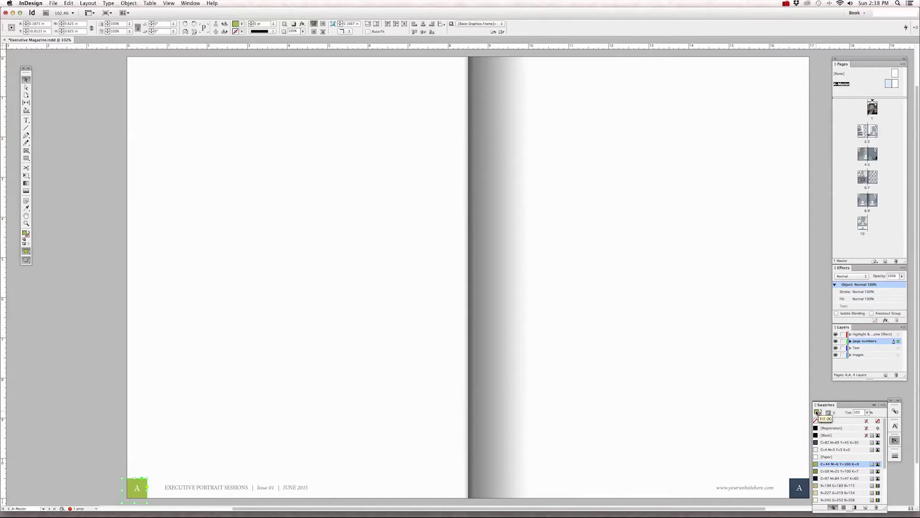
pyautogui.click(819, 415)
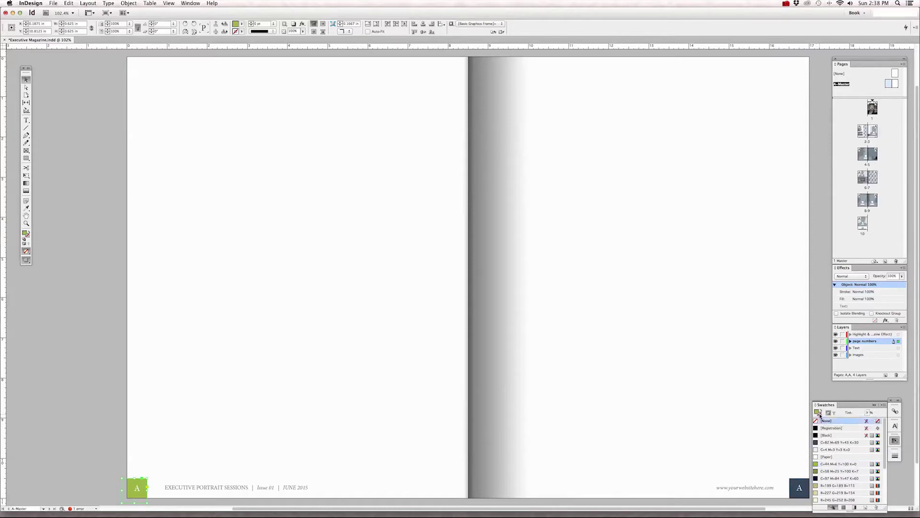
pyautogui.click(823, 377)
# Check spreads 2-3, 4-5 and 6-7, then return to the A-Master spread.
pyautogui.scroll(-2, 823, 377)
pyautogui.hscroll(-4, 823, 378)
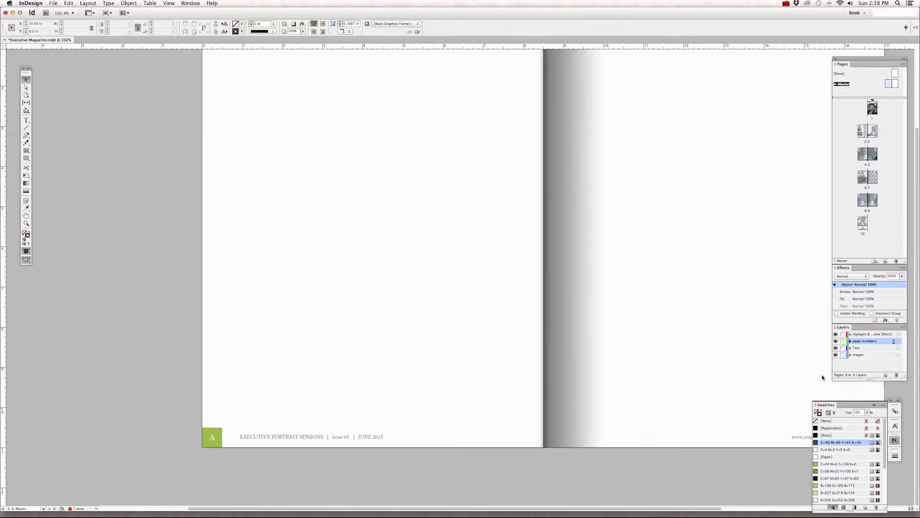
pyautogui.hscroll(4, 823, 377)
pyautogui.hscroll(3, 823, 377)
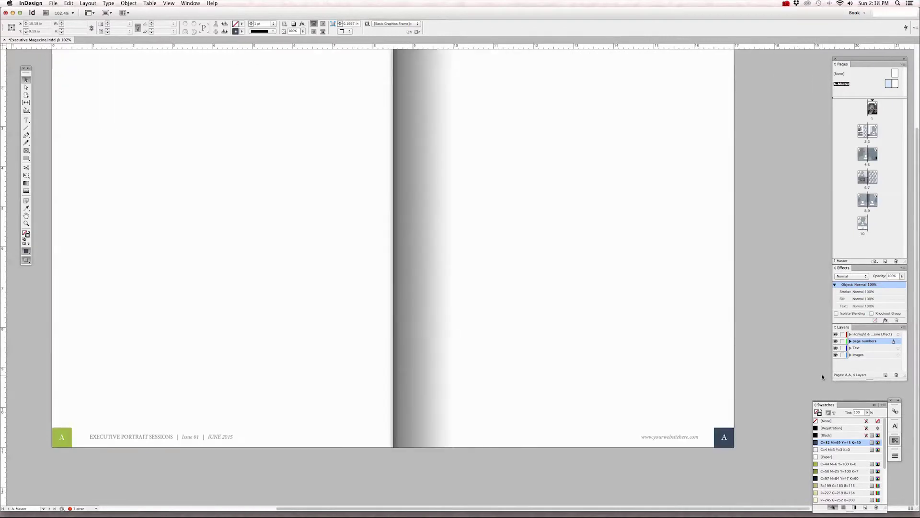
pyautogui.doubleClick(864, 134)
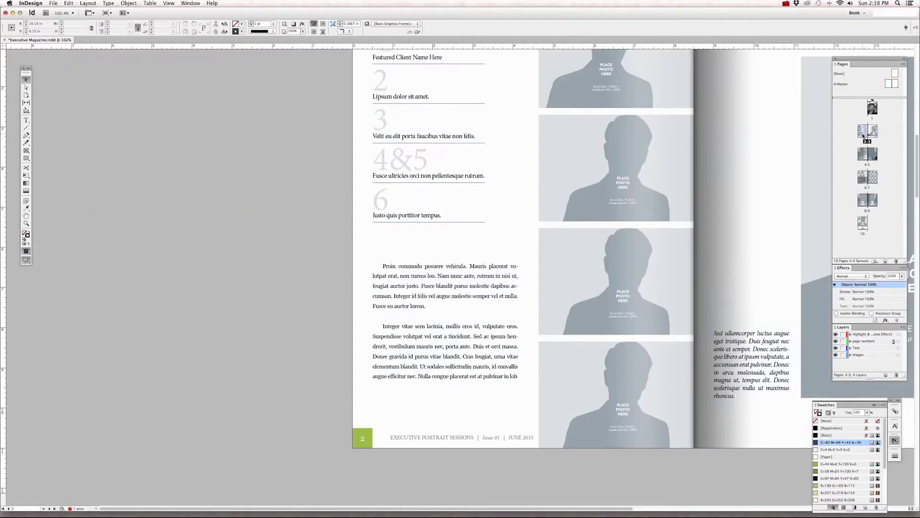
pyautogui.doubleClick(865, 162)
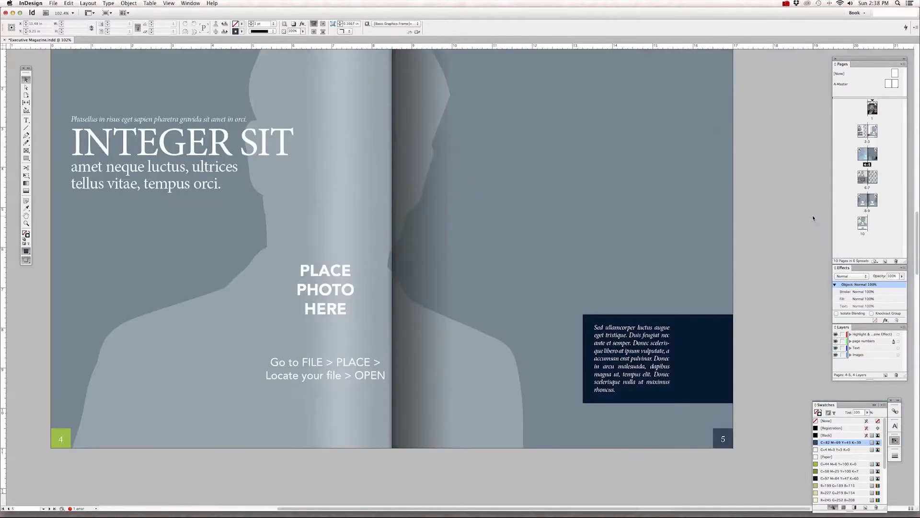
pyautogui.doubleClick(866, 157)
pyautogui.hscroll(10, 787, 177)
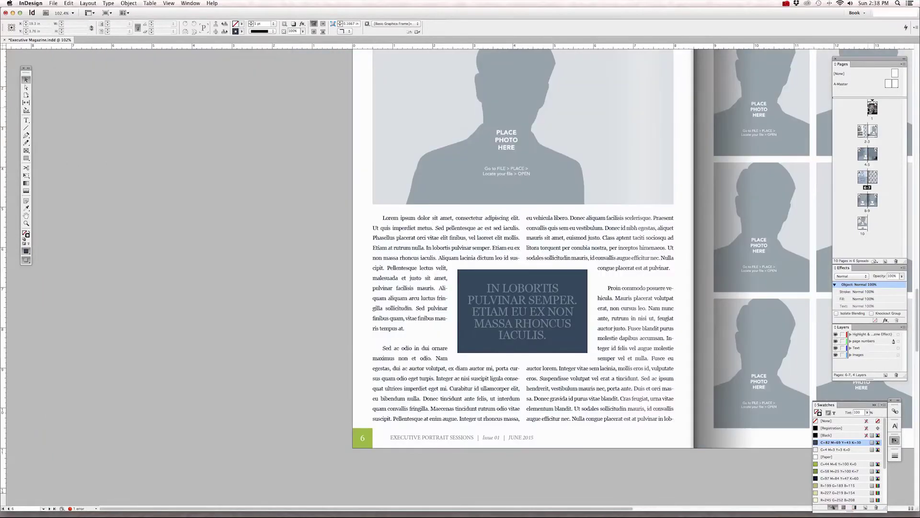
pyautogui.doubleClick(862, 178)
pyautogui.doubleClick(895, 84)
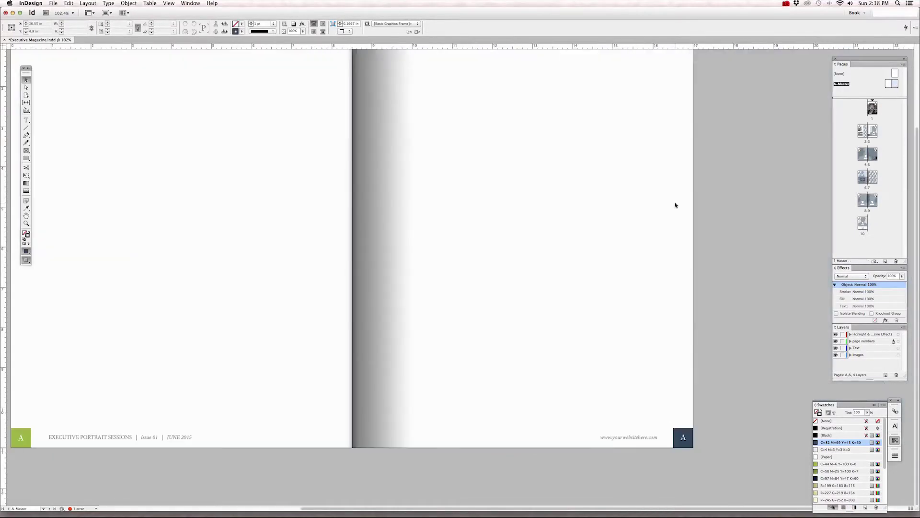
# Fill the right master page-number box with R=199 G=183 B=115, with no stroke.
pyautogui.click(692, 432)
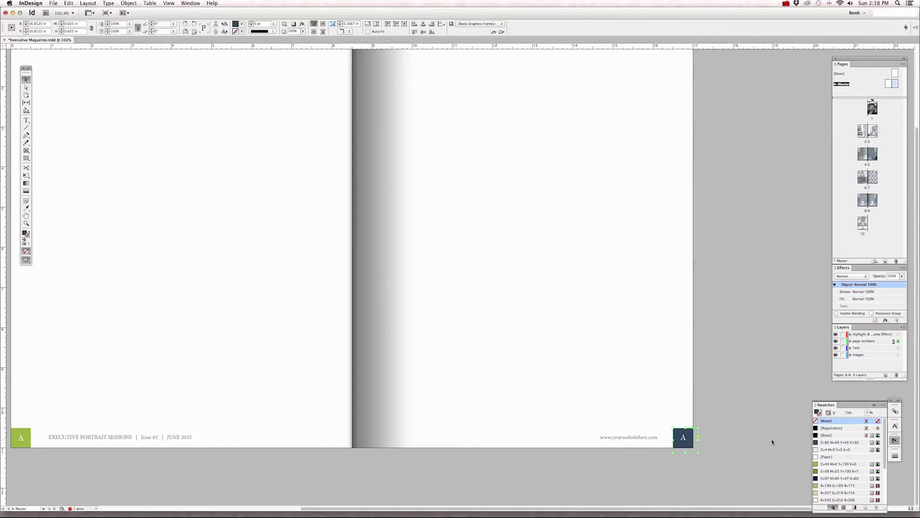
pyautogui.click(838, 485)
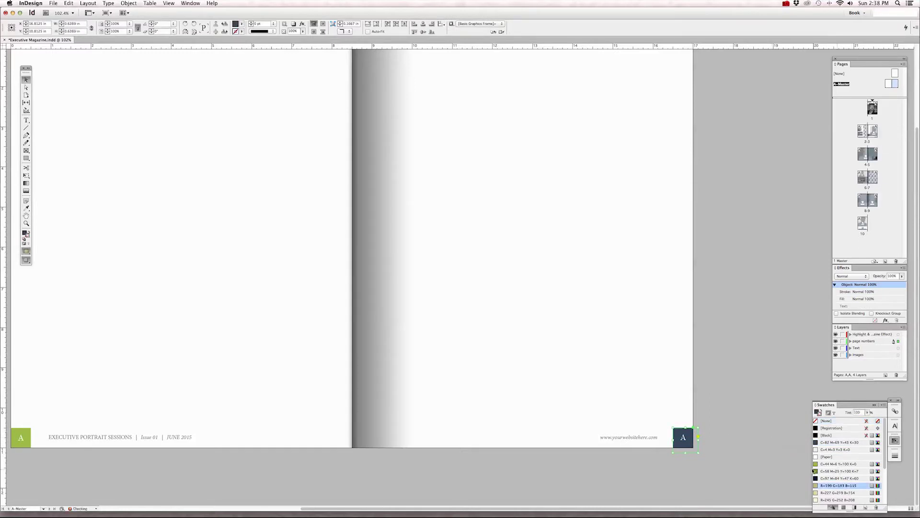
pyautogui.click(825, 420)
pyautogui.click(817, 412)
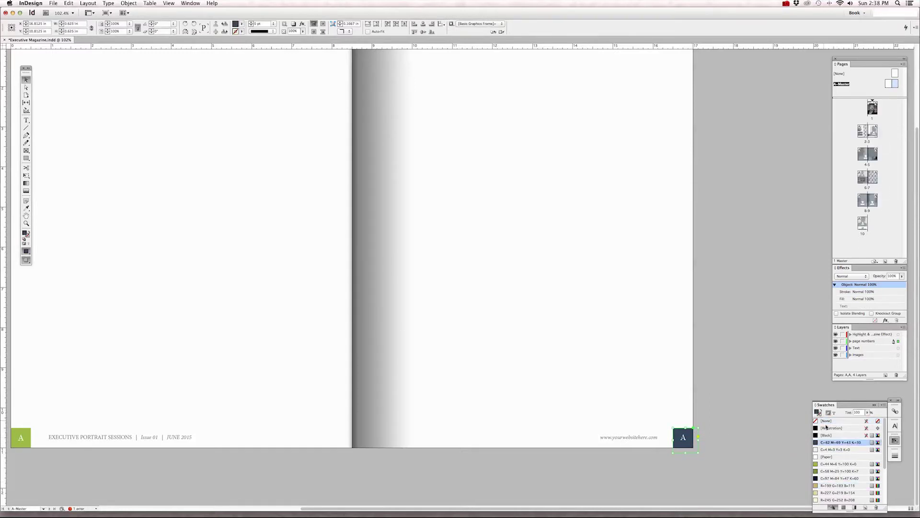
pyautogui.click(838, 485)
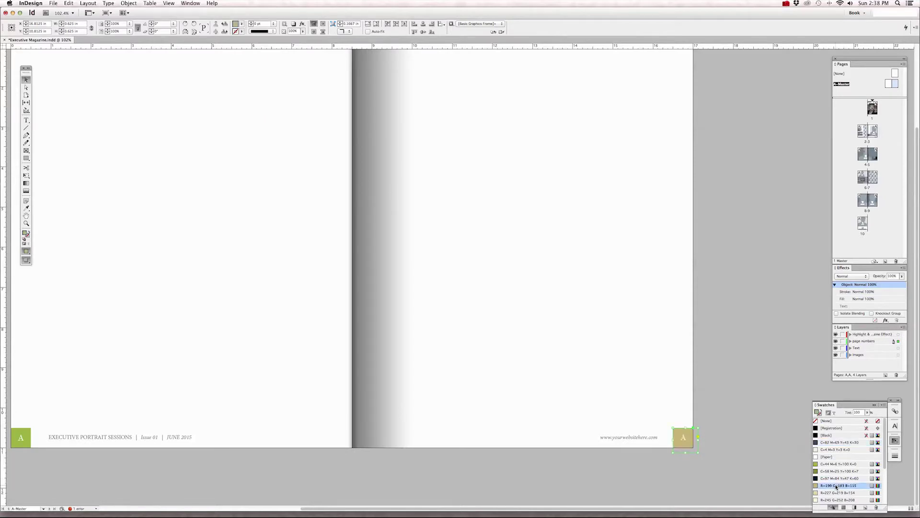
pyautogui.click(750, 416)
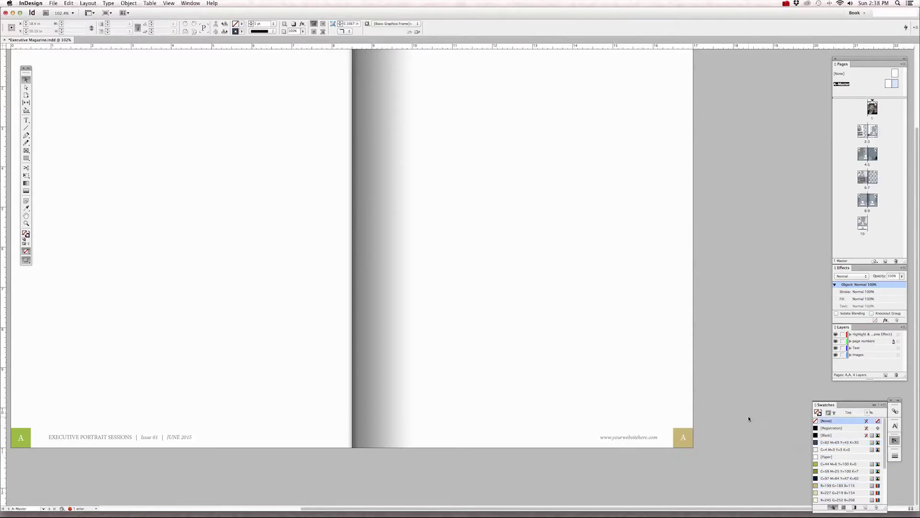
# Check the page numbers on spreads 2-3 through 8-9, then collapse the Swatches panel on A-Master.
pyautogui.doubleClick(871, 154)
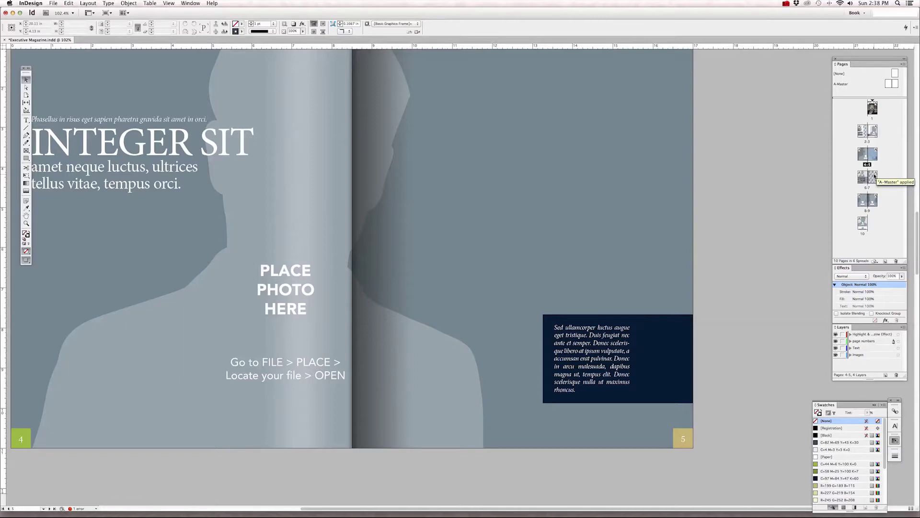
pyautogui.doubleClick(875, 177)
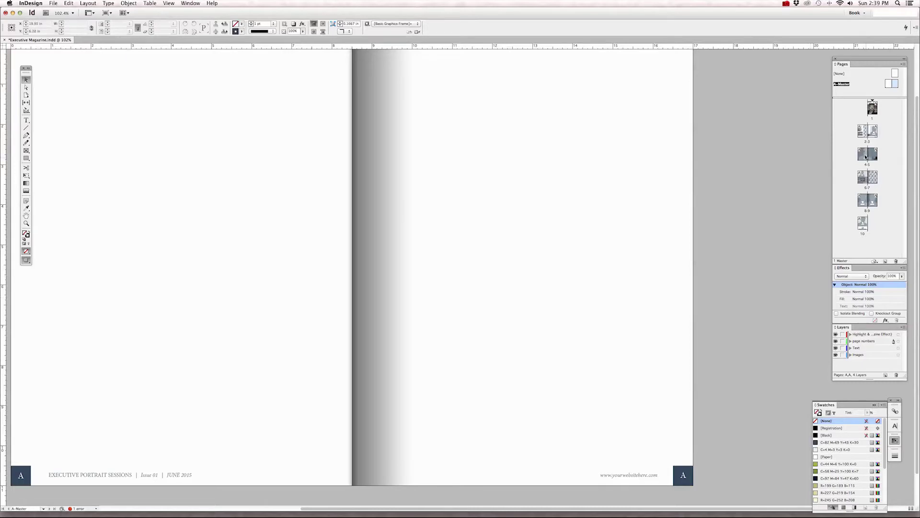
pyautogui.doubleClick(871, 131)
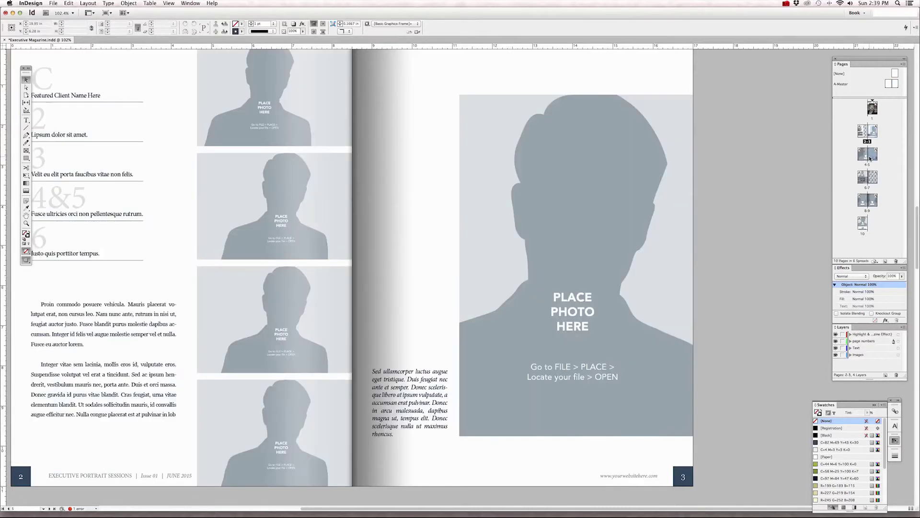
pyautogui.doubleClick(871, 154)
pyautogui.doubleClick(871, 177)
pyautogui.doubleClick(871, 200)
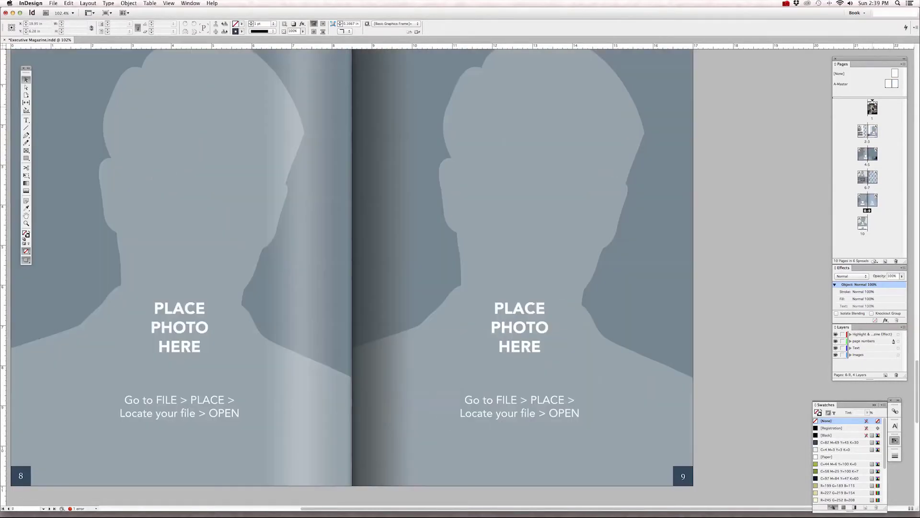
pyautogui.doubleClick(889, 86)
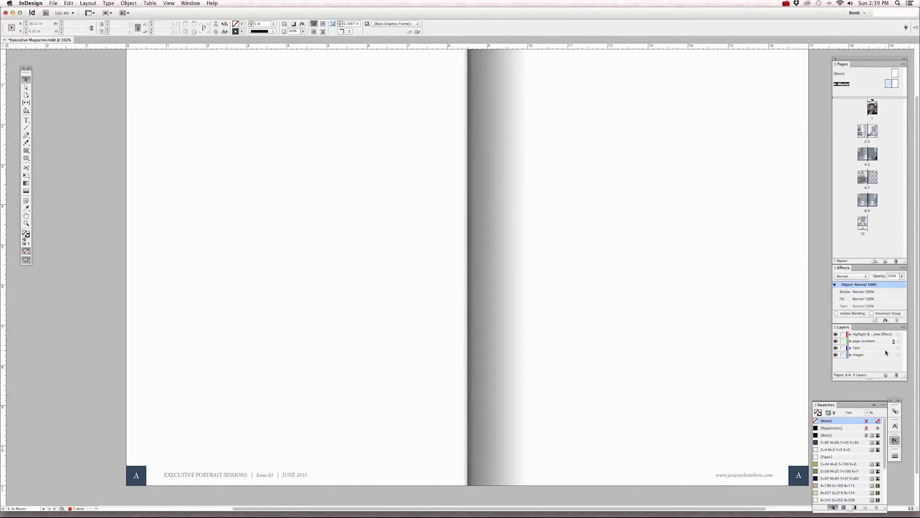
pyautogui.click(895, 441)
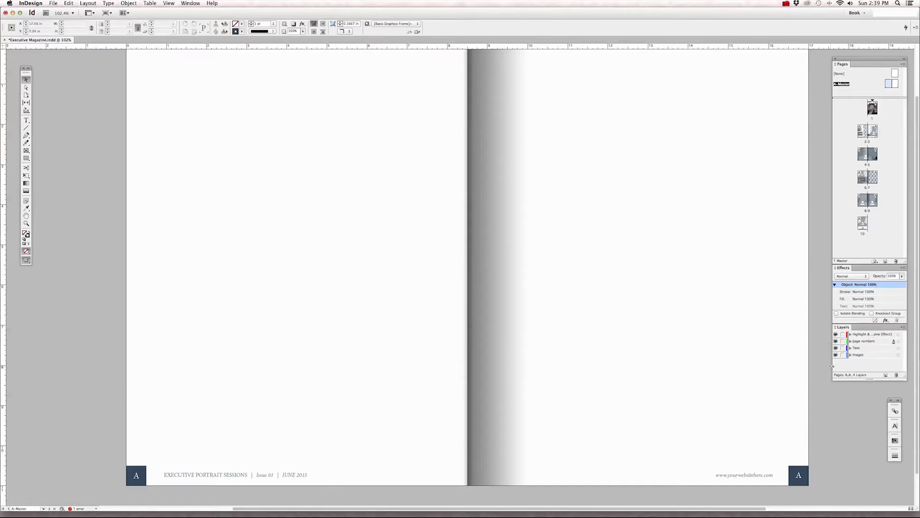
# Widen the panel dock, hide the Highlight & Shadow layer, and view spread 4-5.
pyautogui.moveTo(832, 366); pyautogui.dragTo(816, 366)
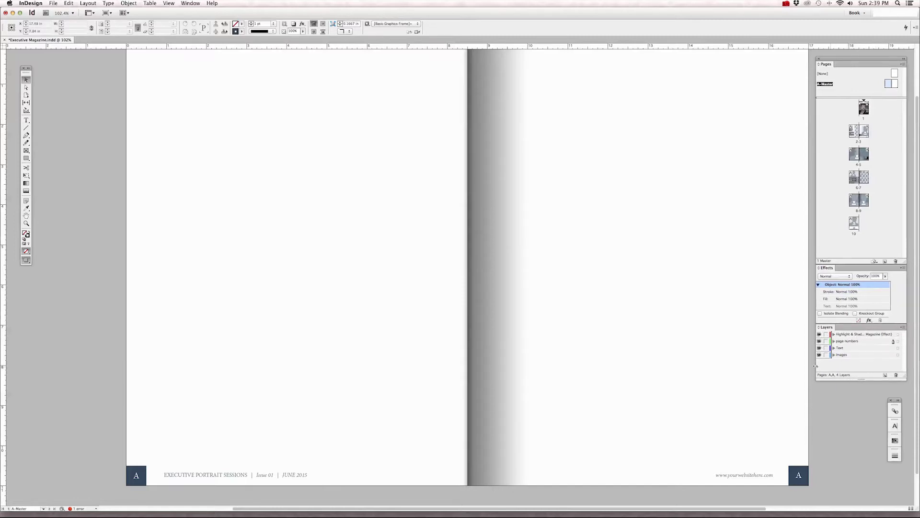
pyautogui.click(819, 335)
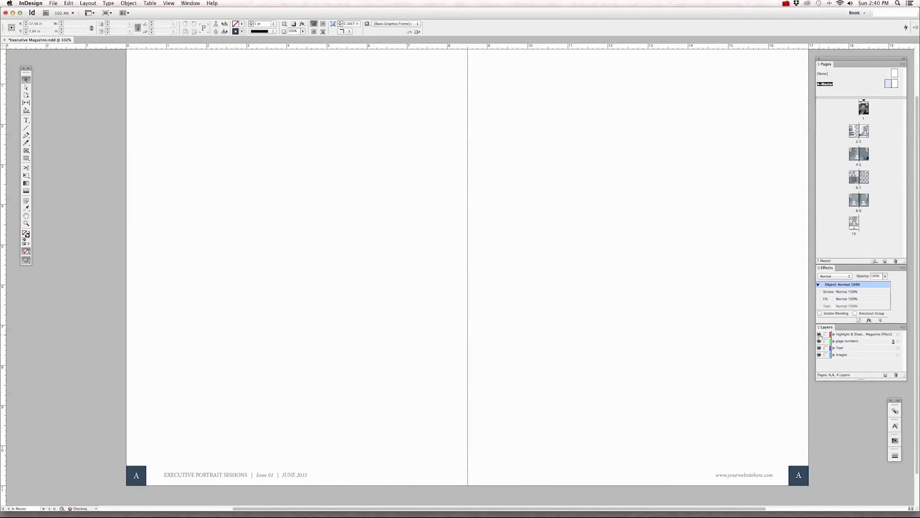
pyautogui.click(820, 334)
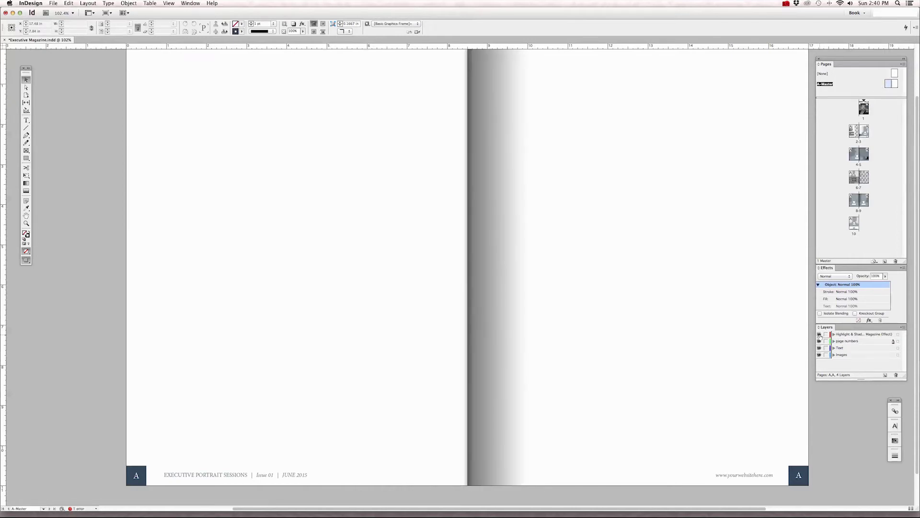
pyautogui.click(819, 335)
pyautogui.click(819, 334)
pyautogui.click(819, 335)
pyautogui.doubleClick(861, 155)
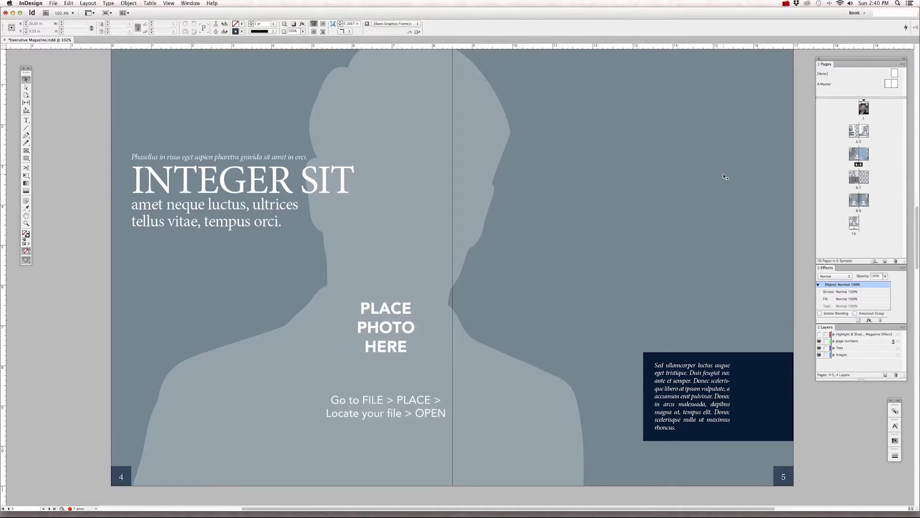
pyautogui.hscroll(-10, 453, 232)
# Show the Highlight & Shadow layer again, select the background photo frame, and view spread 8-9.
pyautogui.hscroll(12, 455, 236)
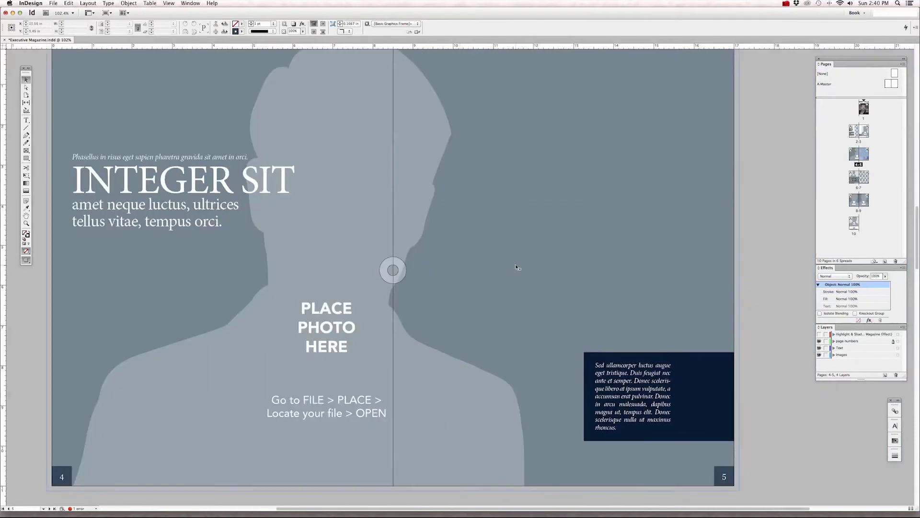
pyautogui.click(819, 334)
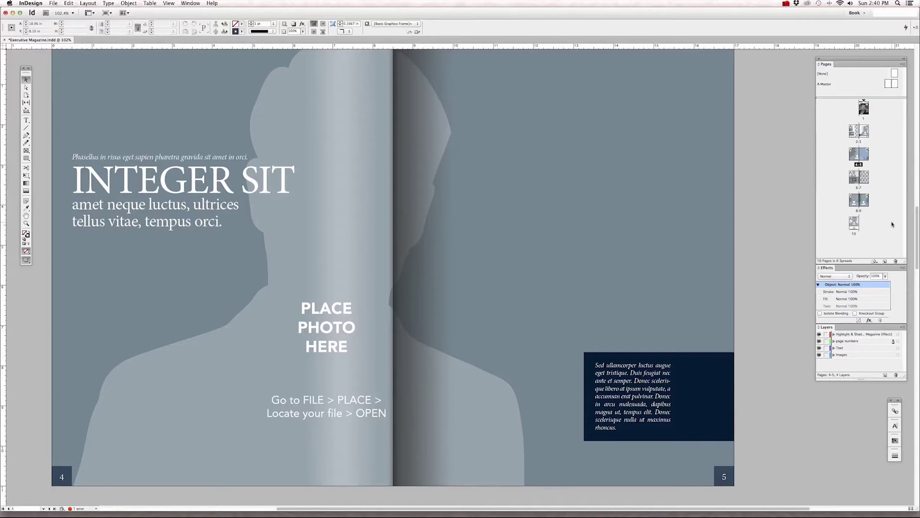
pyautogui.click(607, 169)
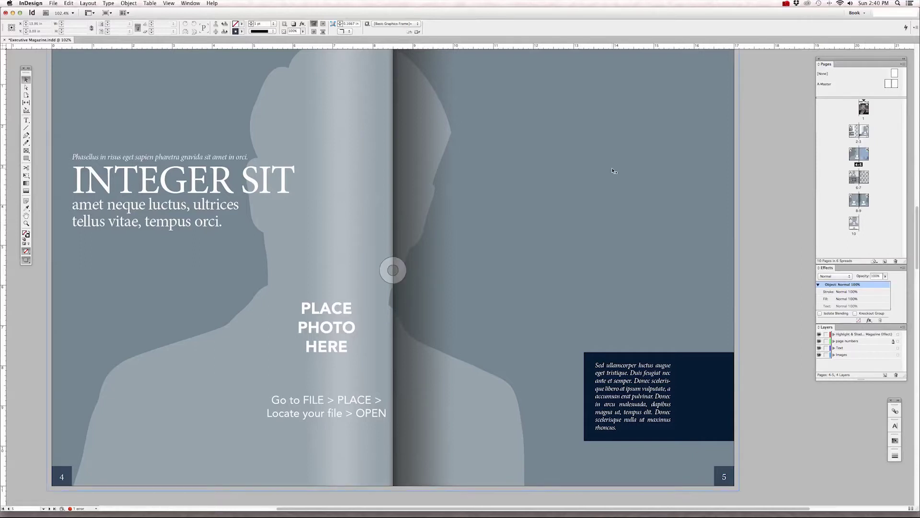
pyautogui.doubleClick(868, 200)
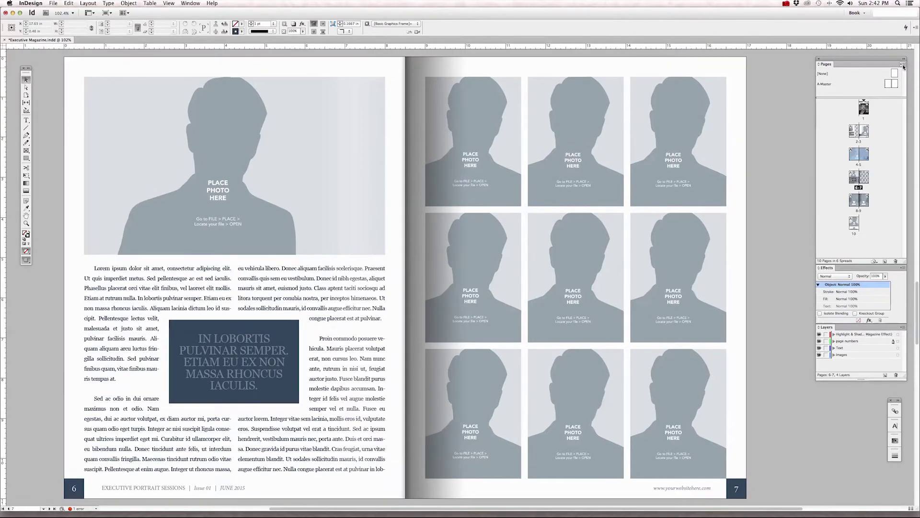
# Duplicate the current spread from the Pages panel menu and view spread 10-11.
pyautogui.click(903, 65)
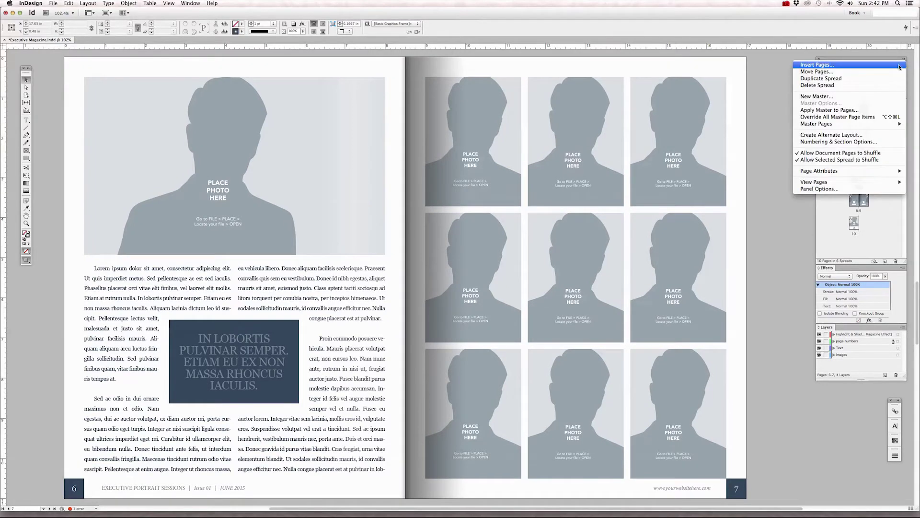
pyautogui.click(827, 78)
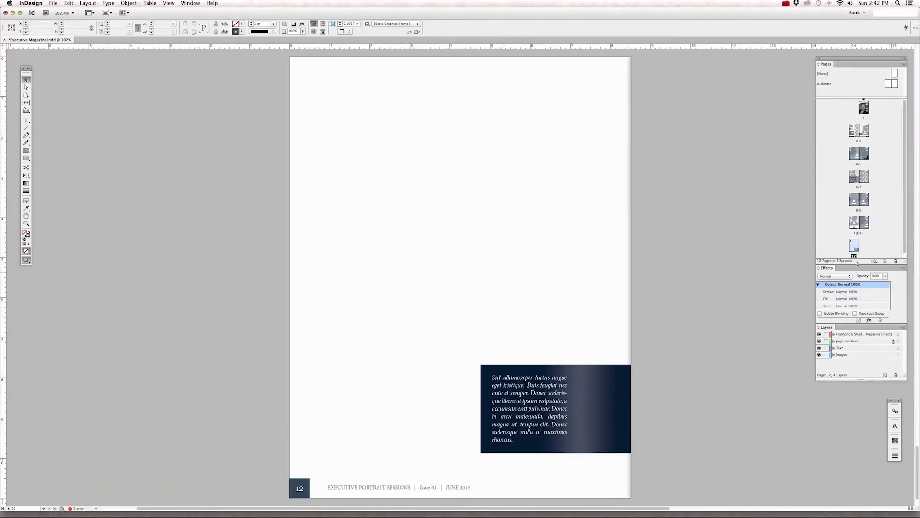
pyautogui.moveTo(857, 264); pyautogui.dragTo(858, 311)
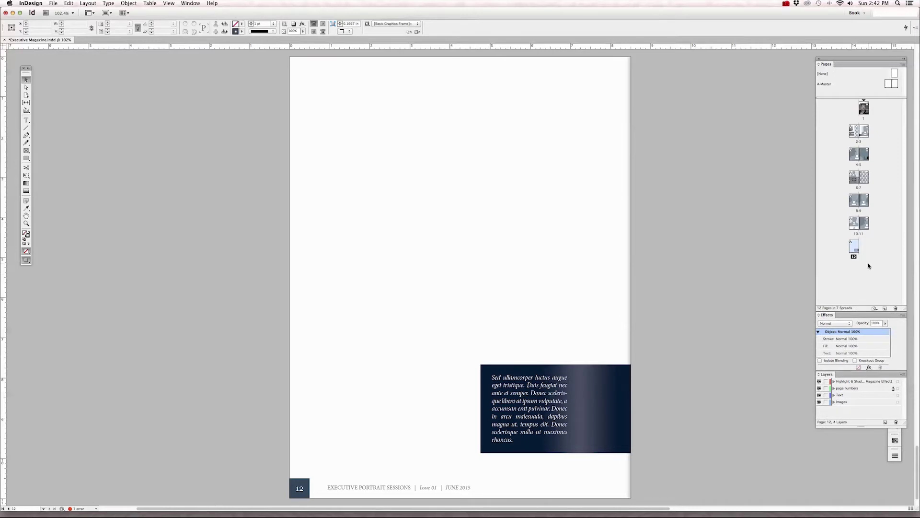
pyautogui.click(857, 225)
pyautogui.doubleClick(857, 225)
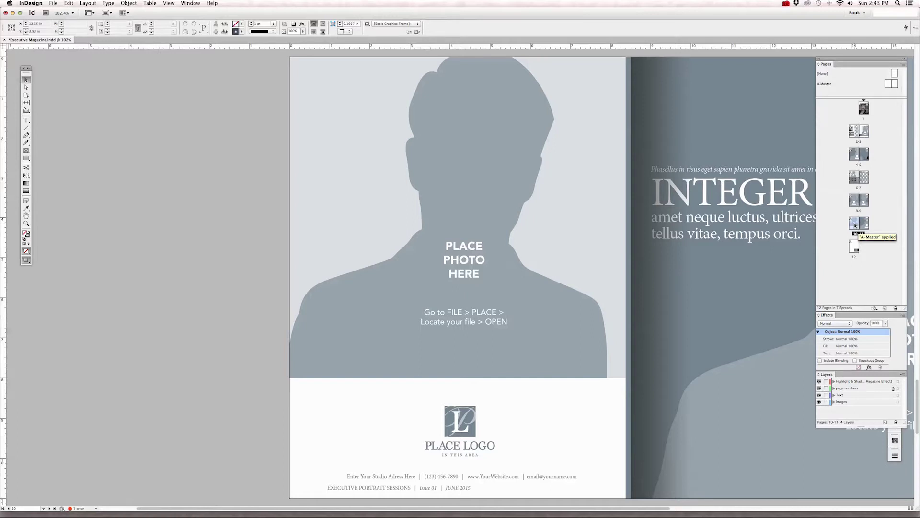
# Move spread 10-11 after page 12, then undo to remove it, leaving 10 pages.
pyautogui.moveTo(856, 225); pyautogui.dragTo(866, 247)
pyautogui.moveTo(865, 247); pyautogui.dragTo(866, 247)
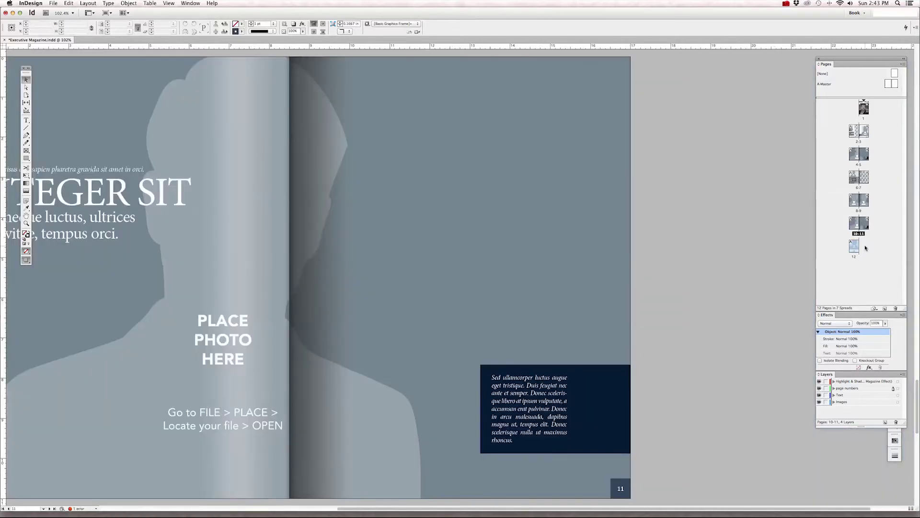
pyautogui.doubleClick(855, 248)
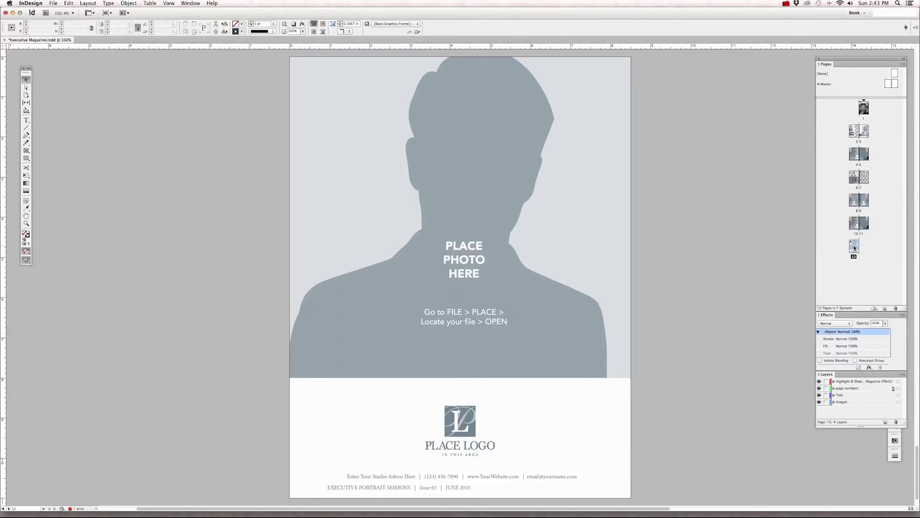
pyautogui.doubleClick(867, 219)
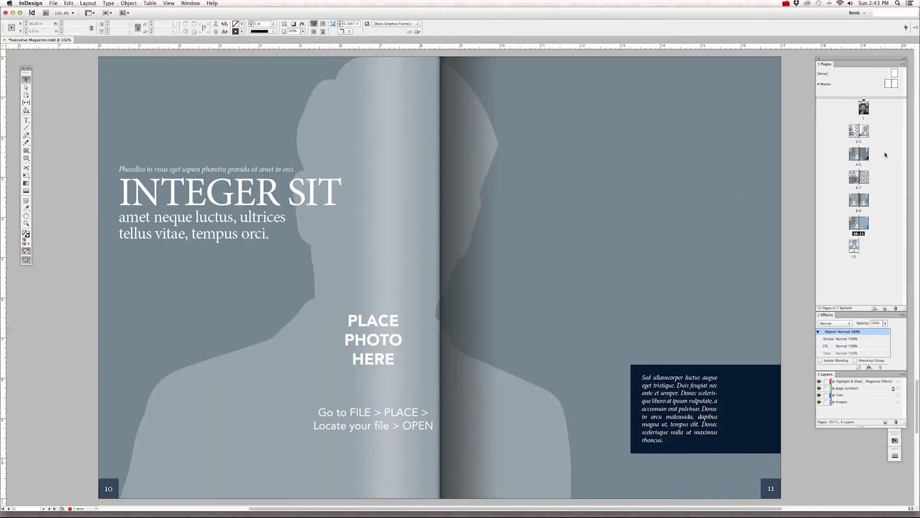
pyautogui.press('super+z')
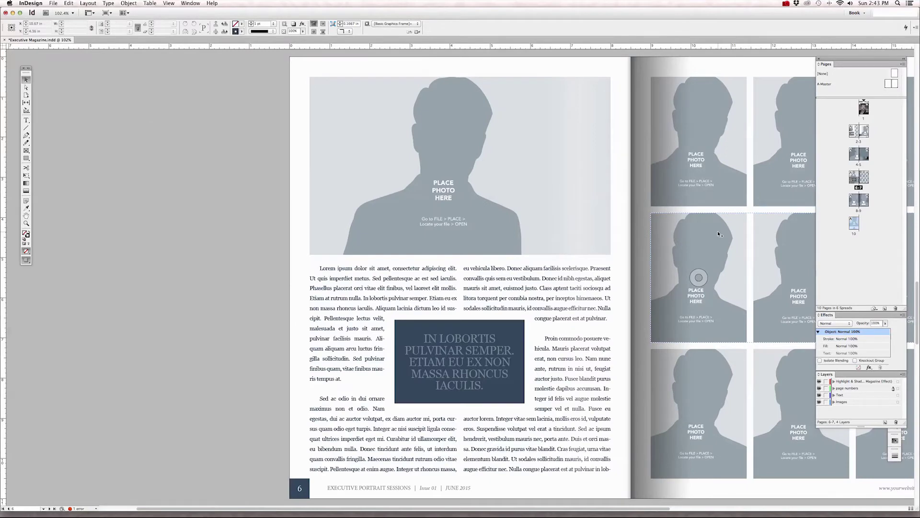
pyautogui.hscroll(-3, 718, 231)
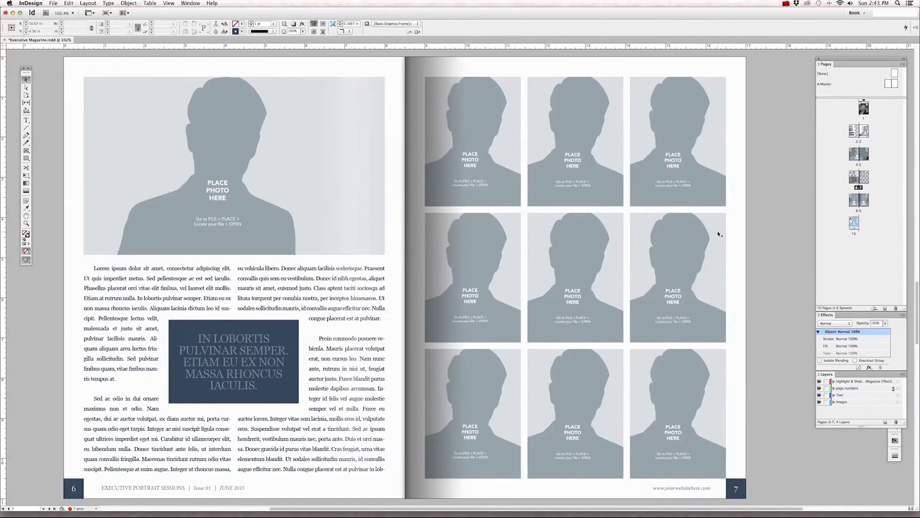
pyautogui.click(901, 65)
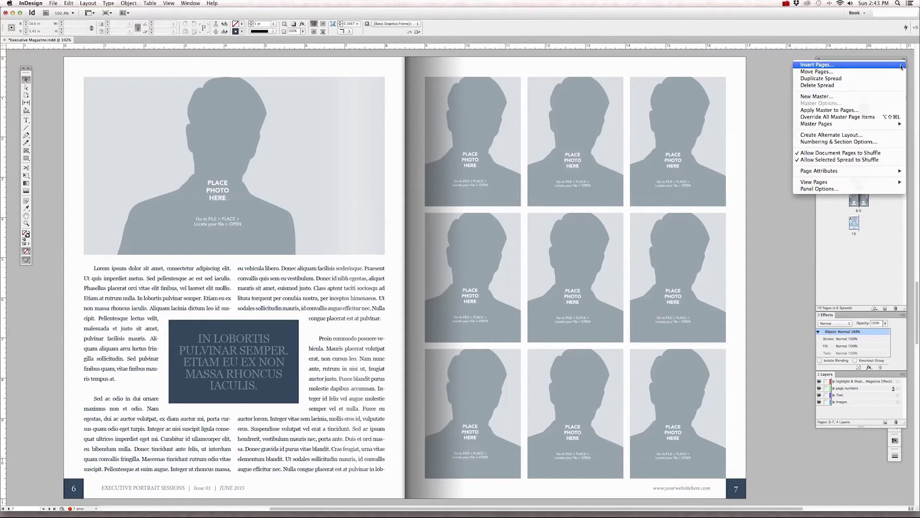
# Insert 2 pages after page 9 using the A-Master master.
pyautogui.click(854, 65)
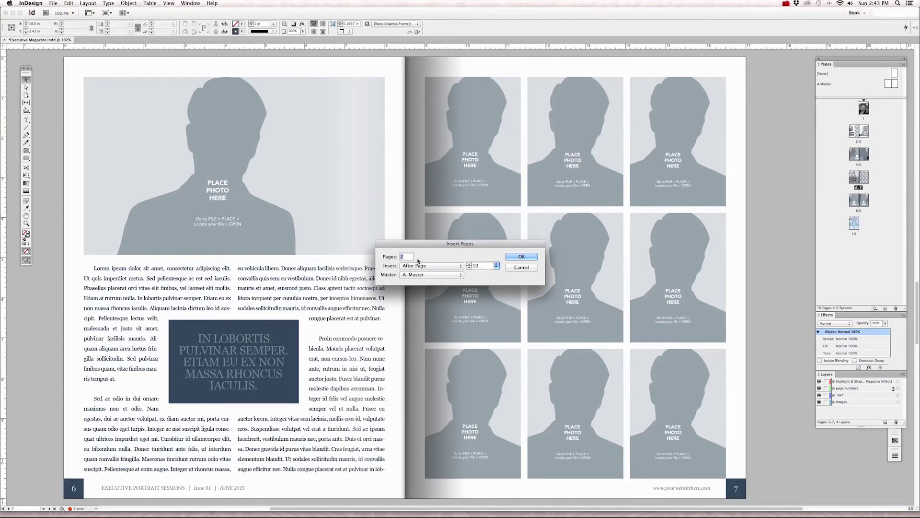
pyautogui.click(497, 266)
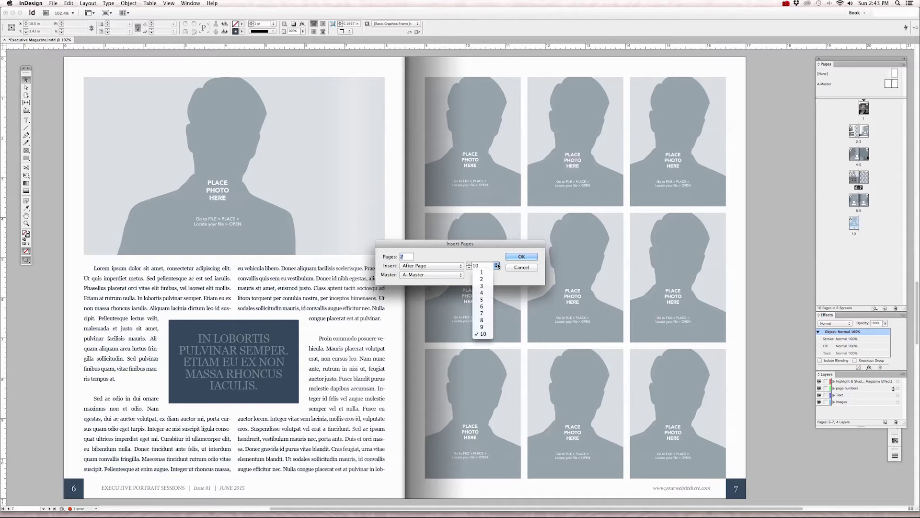
pyautogui.click(481, 327)
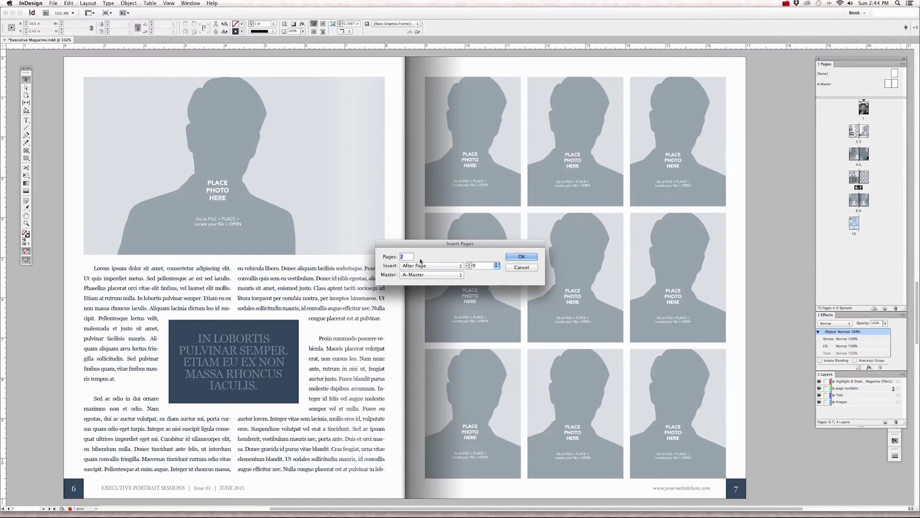
pyautogui.click(449, 277)
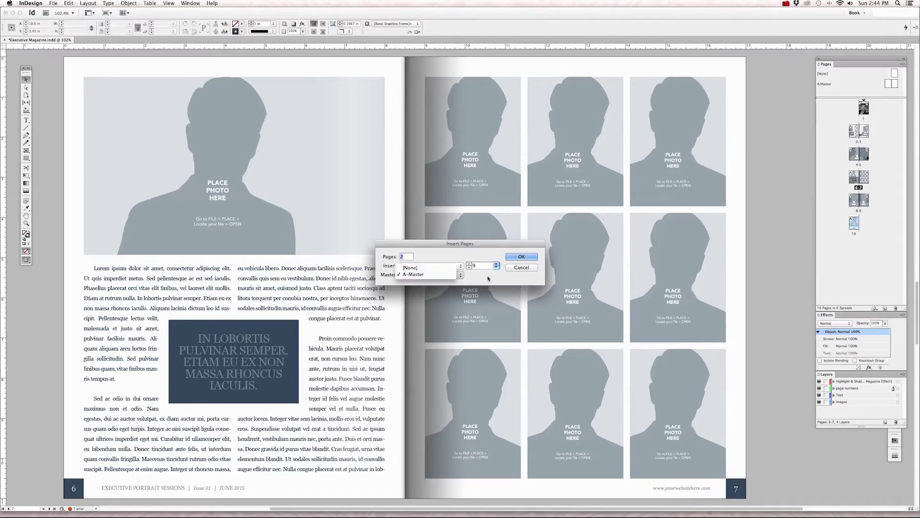
pyautogui.click(443, 275)
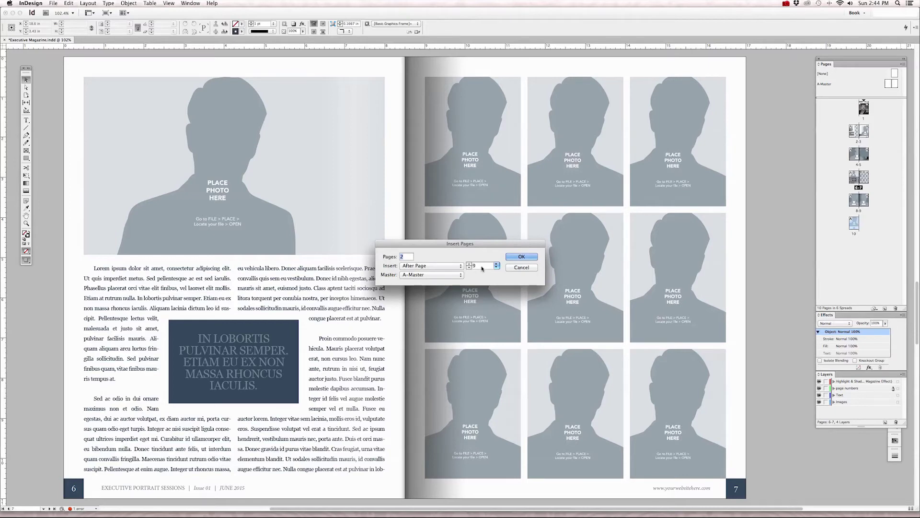
pyautogui.click(521, 257)
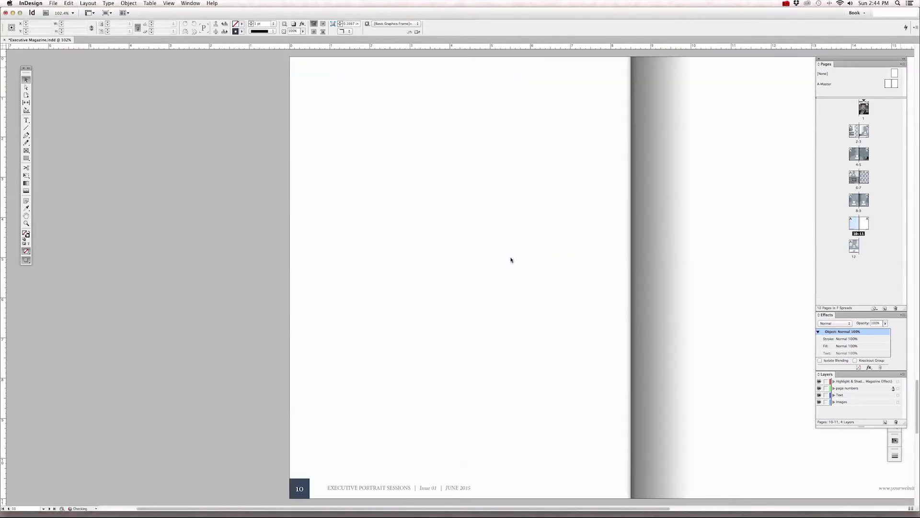
# Display spread 6-7 and marquee-select the nine photo frames on page 7.
pyautogui.hscroll(5, 511, 259)
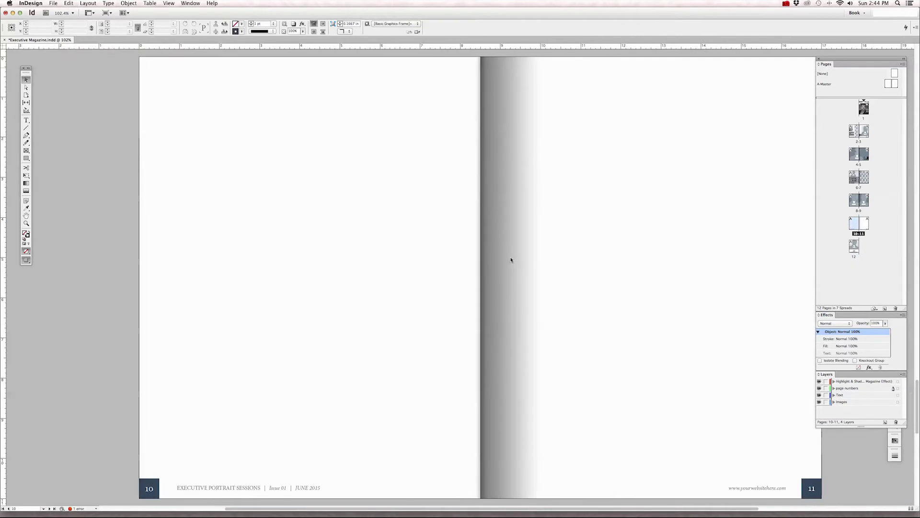
pyautogui.hscroll(3, 511, 260)
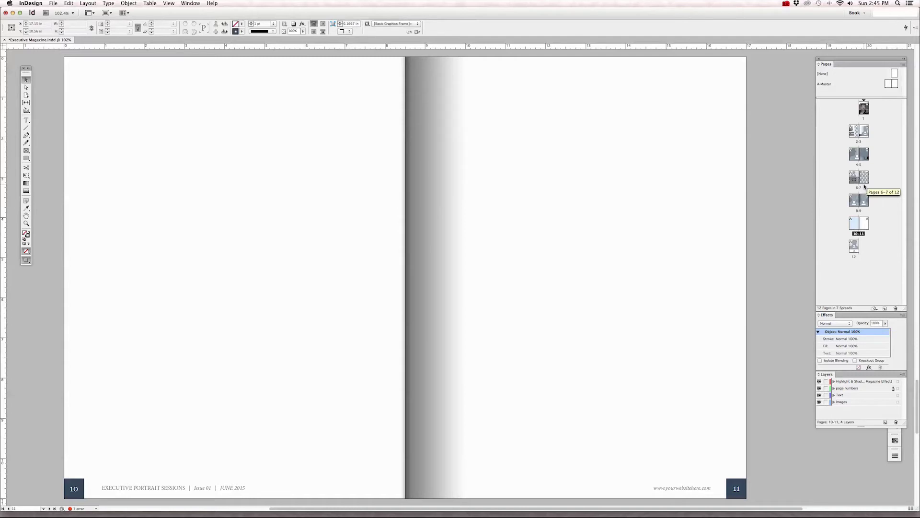
pyautogui.doubleClick(864, 184)
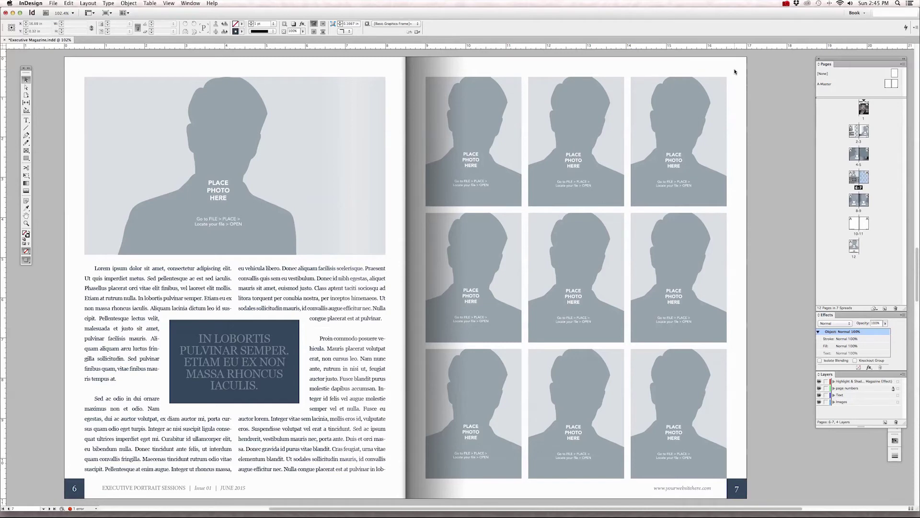
pyautogui.moveTo(735, 69); pyautogui.dragTo(418, 482)
# Group the nine photo frames with Cmd+G, copy the group, and select page 10.
pyautogui.press('super+g')
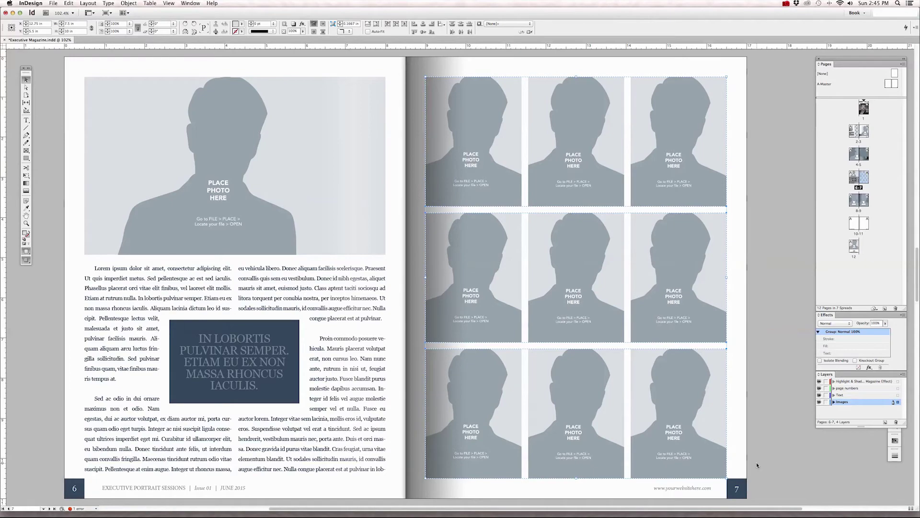
pyautogui.scroll(-3, 786, 365)
pyautogui.scroll(-4, 797, 171)
pyautogui.scroll(6, 797, 171)
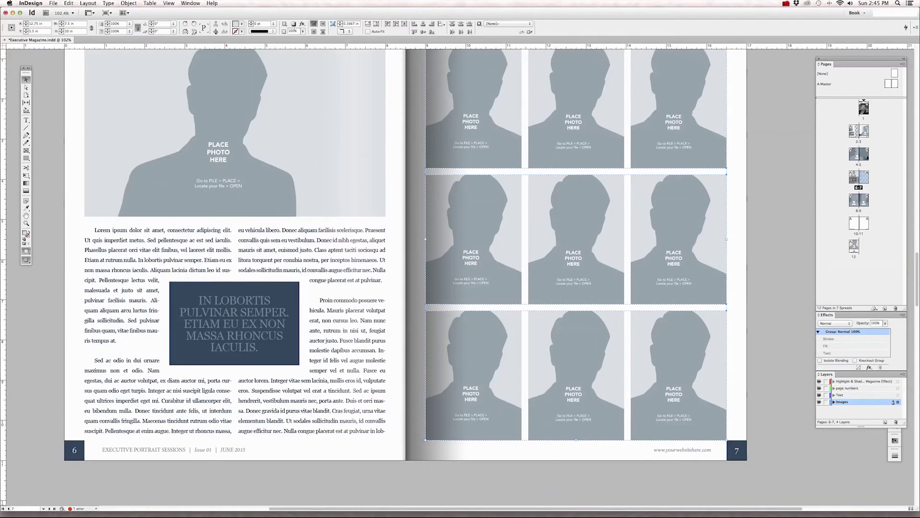
pyautogui.click(87, 3)
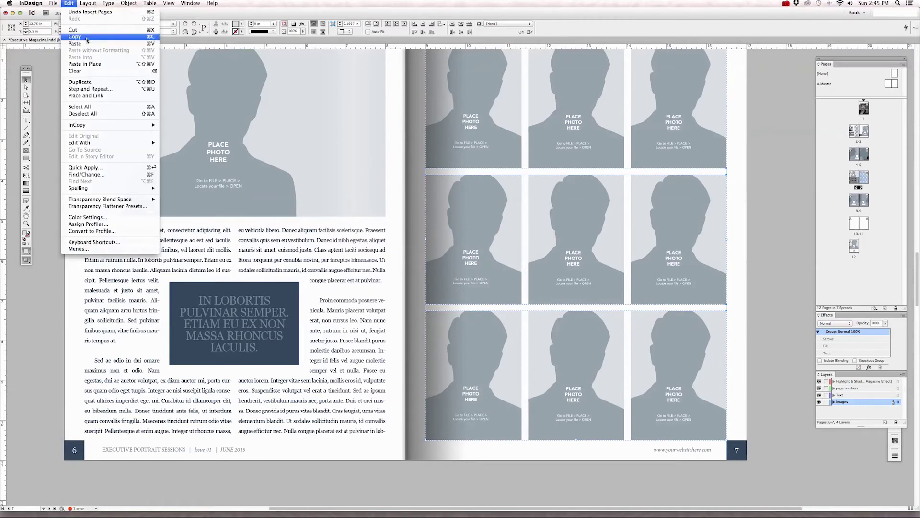
pyautogui.click(87, 40)
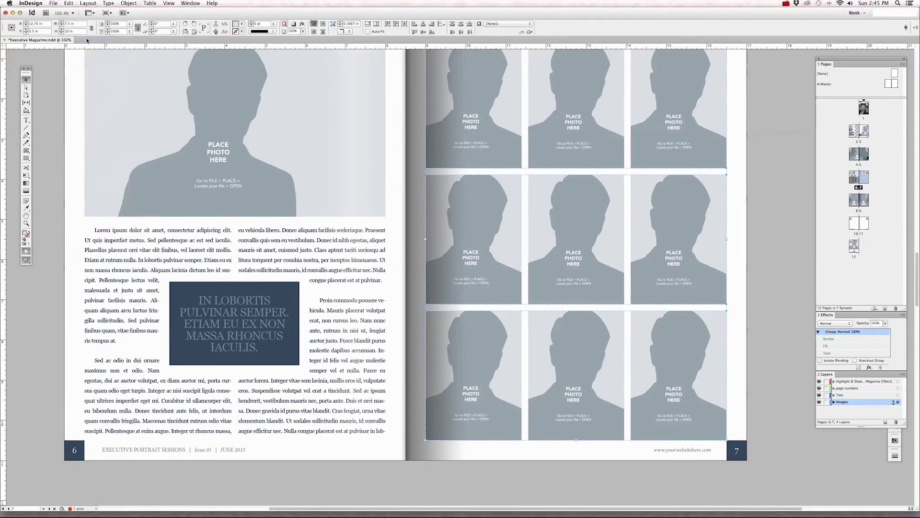
pyautogui.click(857, 225)
# Go to the blank 10–11 spread and switch to Normal view showing guides and pasteboard.
pyautogui.doubleClick(858, 225)
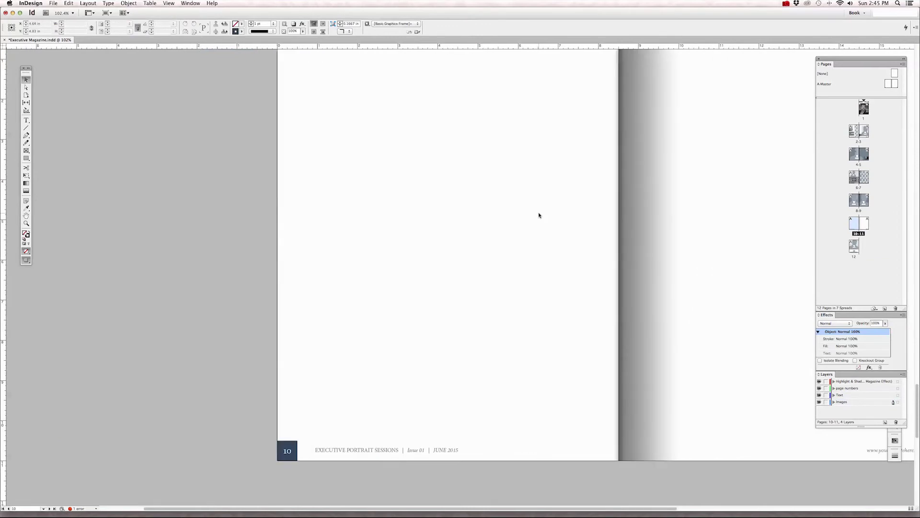
pyautogui.scroll(2, 539, 215)
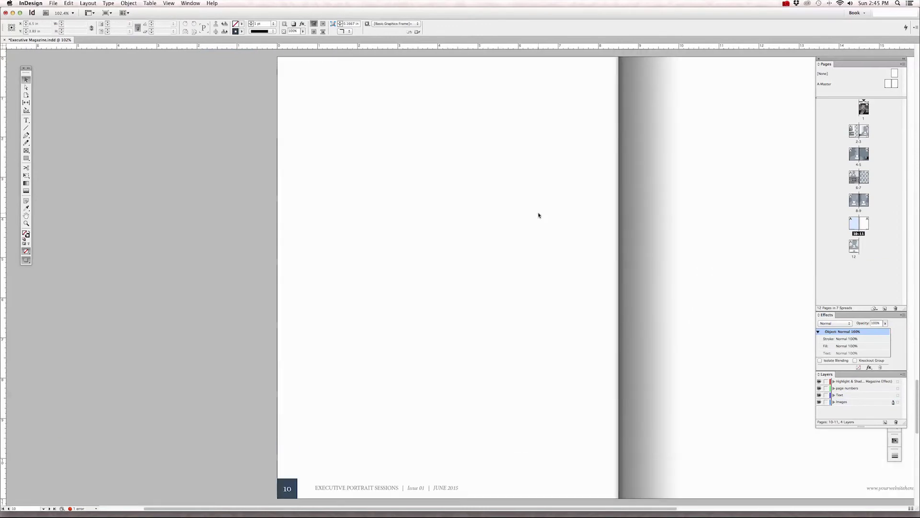
pyautogui.click(190, 3)
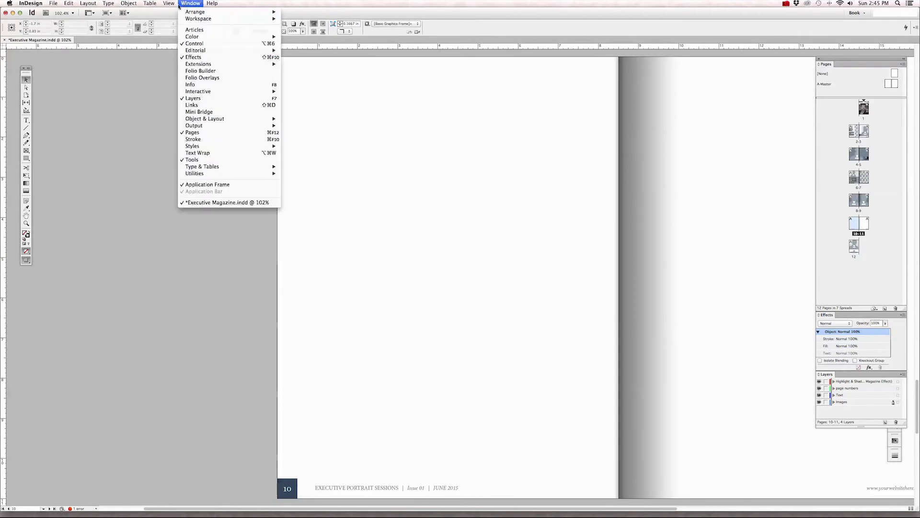
pyautogui.moveTo(174, 2)
pyautogui.moveTo(199, 97)
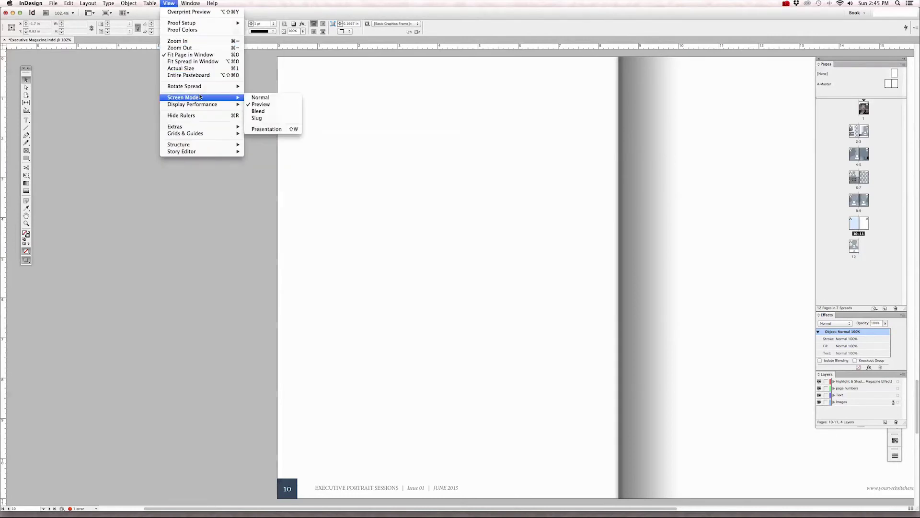
pyautogui.click(261, 98)
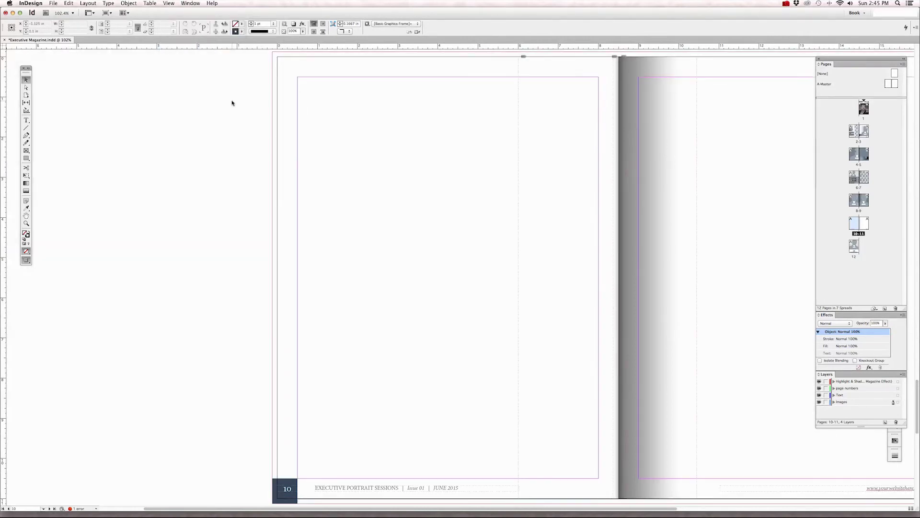
pyautogui.hscroll(3, 232, 103)
pyautogui.hscroll(-6, 232, 103)
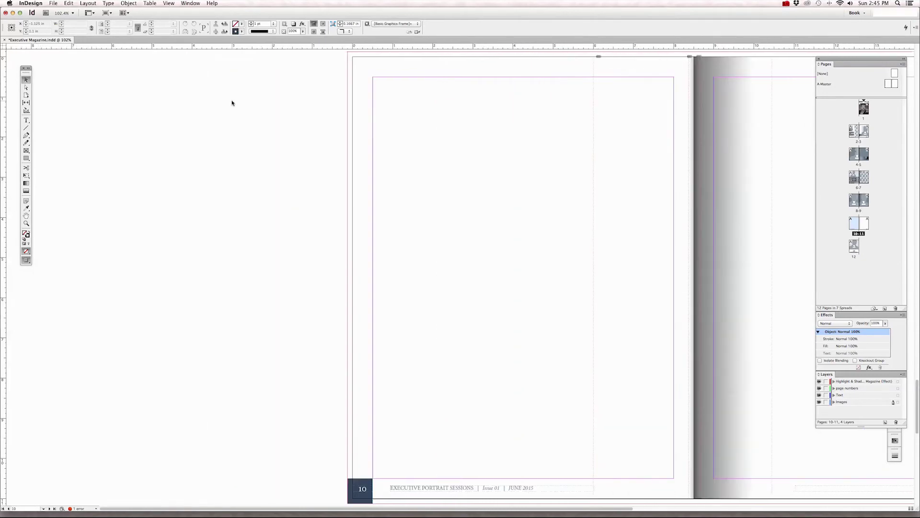
pyautogui.hscroll(9, 232, 103)
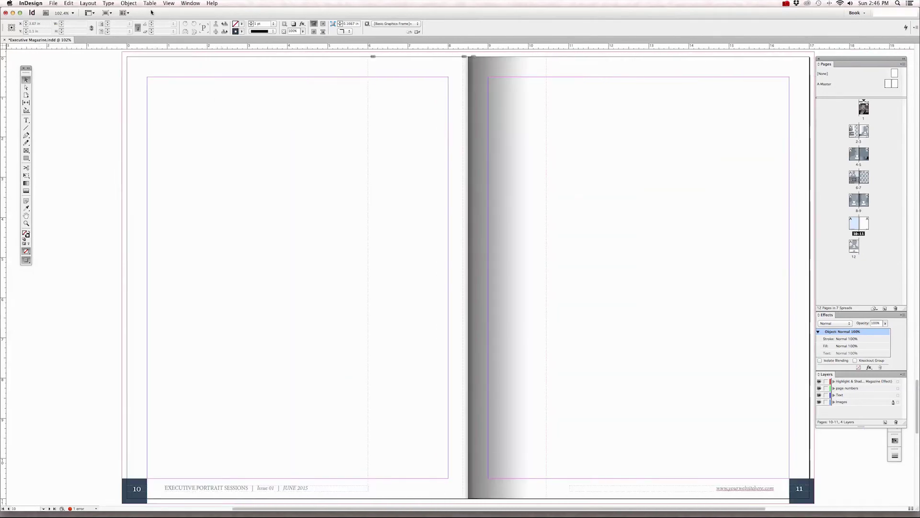
# Paste the nine-photo placeholder grid onto page 10's margins, then jump to the 8–9 spread.
pyautogui.click(69, 3)
pyautogui.click(76, 44)
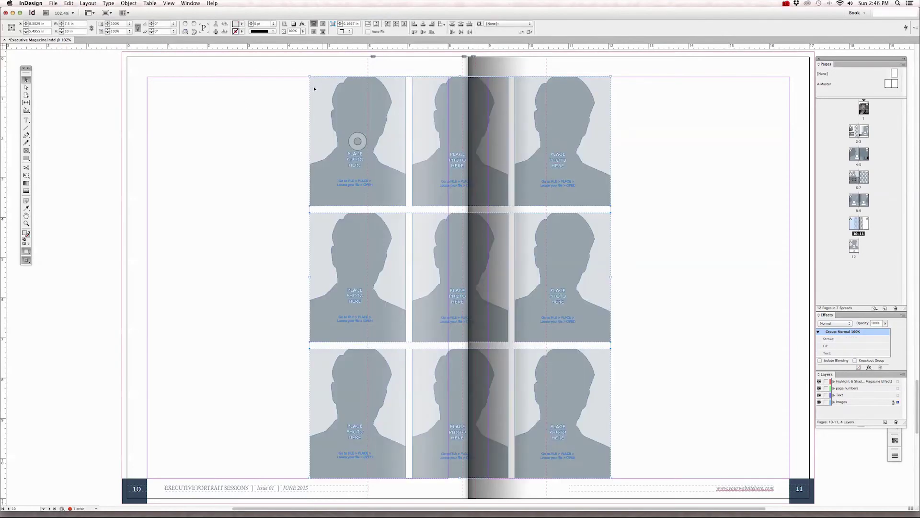
pyautogui.moveTo(353, 140); pyautogui.dragTo(160, 89)
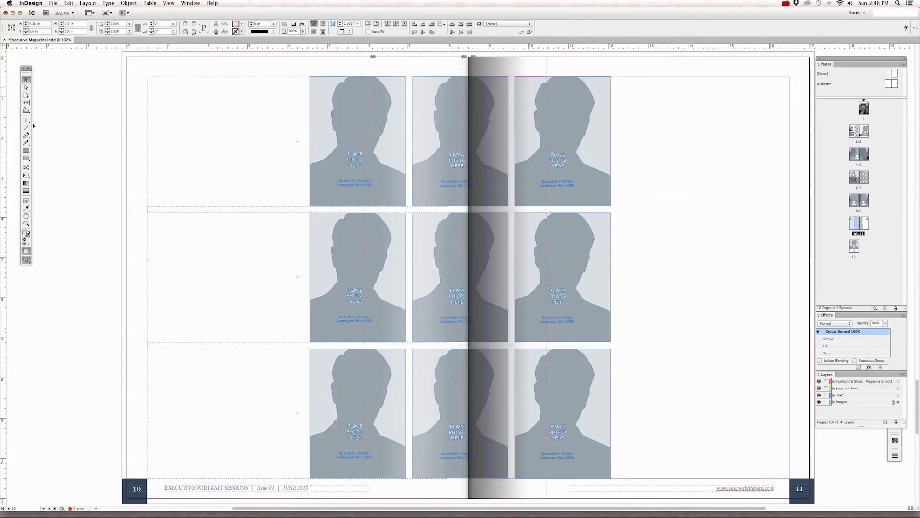
pyautogui.click(73, 124)
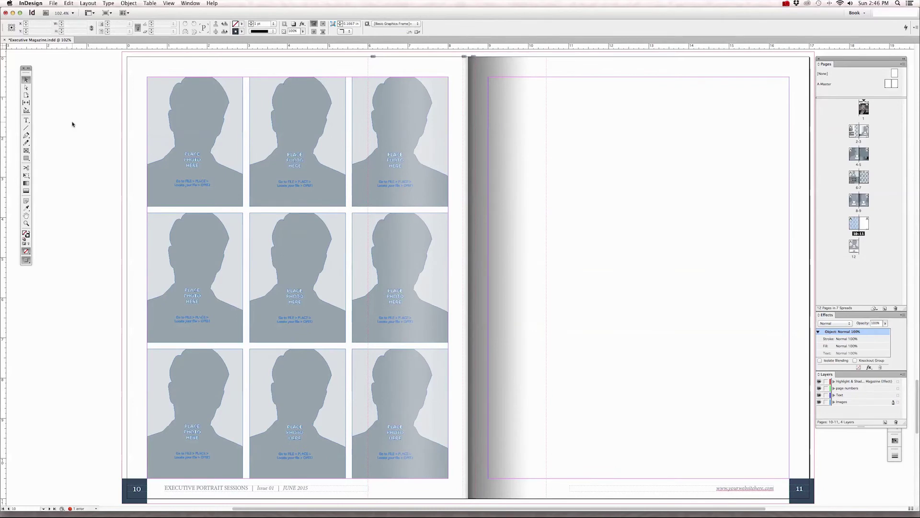
pyautogui.hscroll(3, 72, 124)
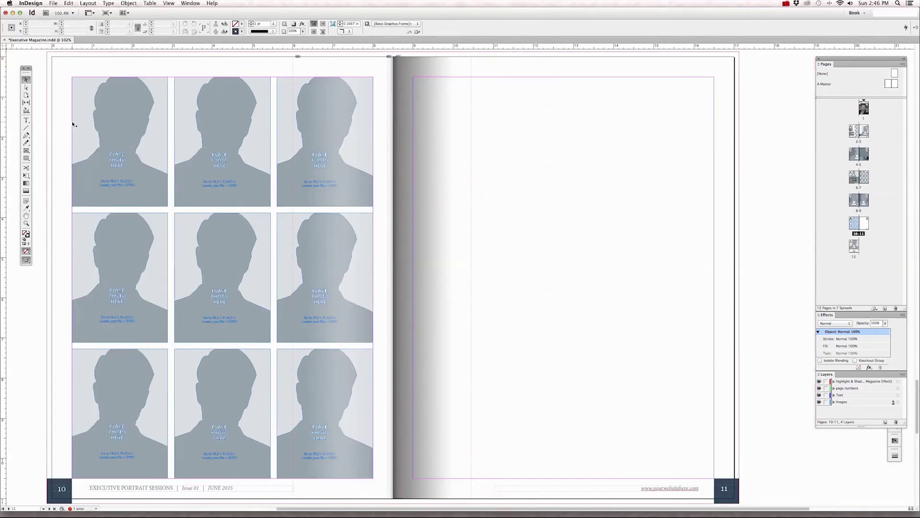
pyautogui.doubleClick(868, 154)
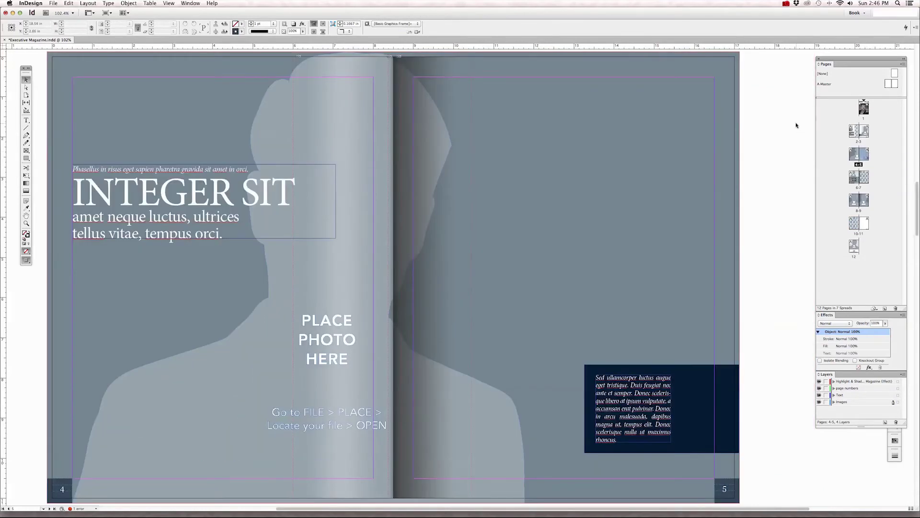
pyautogui.doubleClick(864, 200)
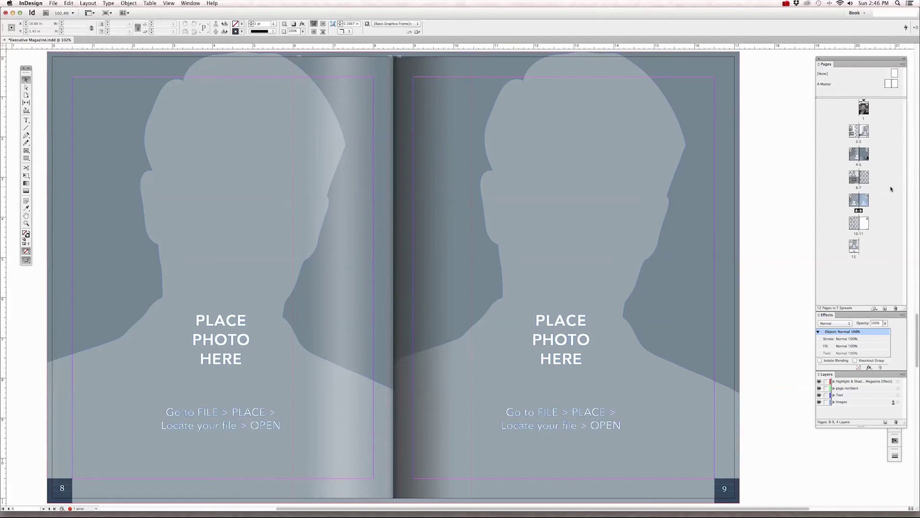
# Copy page 9's full-page photo frame and paste it onto page 11 of the 10–11 spread.
pyautogui.click(565, 278)
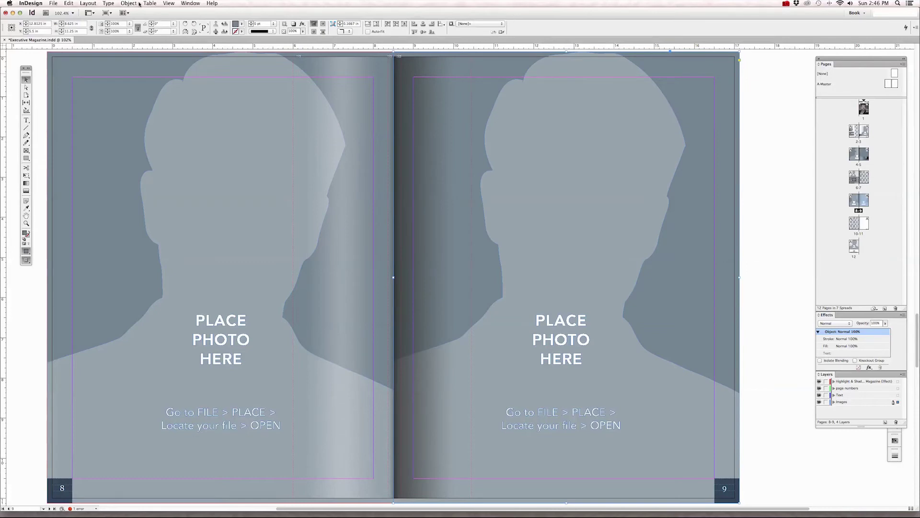
pyautogui.click(68, 4)
pyautogui.click(79, 42)
pyautogui.doubleClick(869, 224)
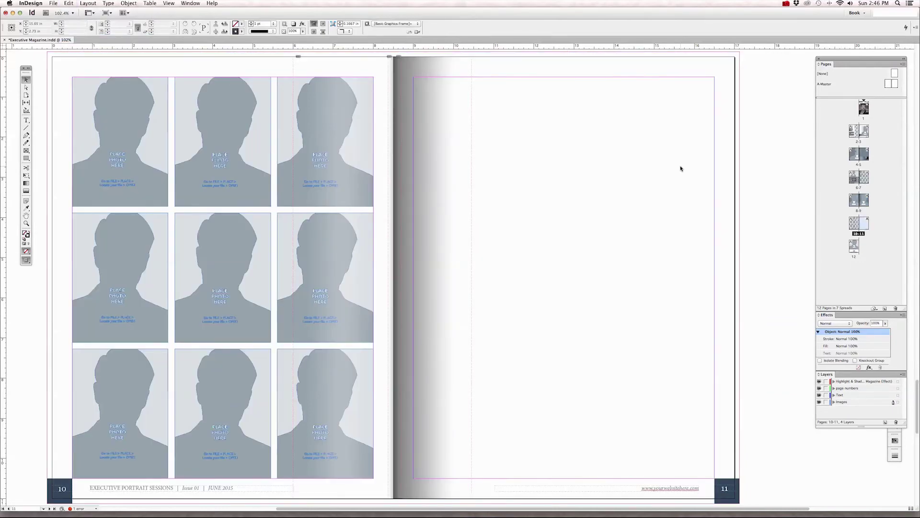
pyautogui.click(69, 4)
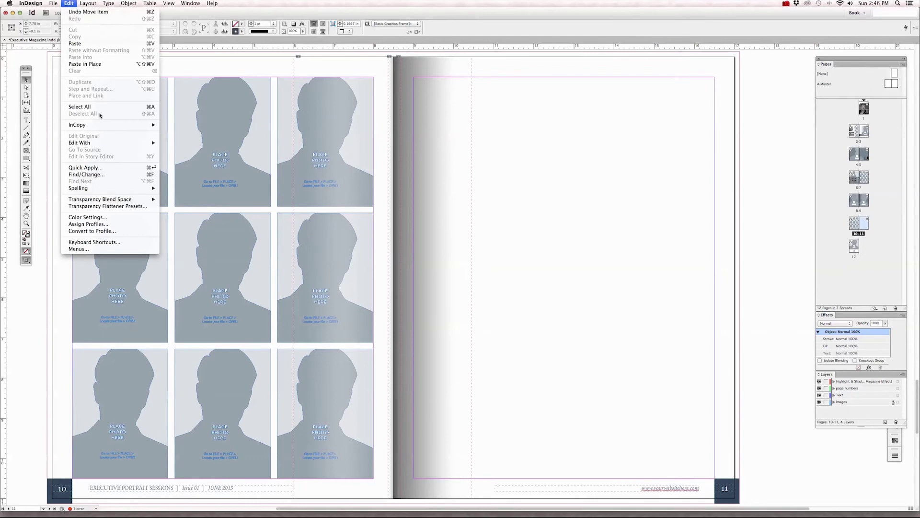
pyautogui.click(79, 43)
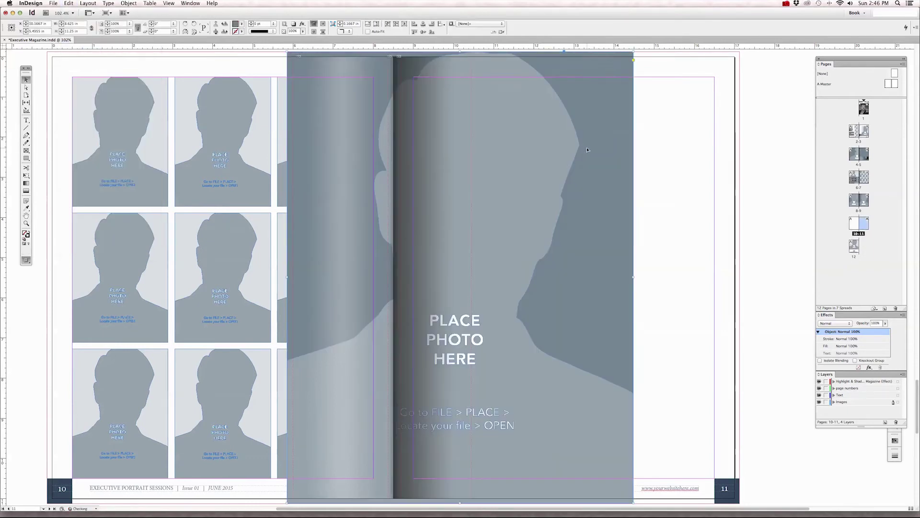
pyautogui.moveTo(605, 85); pyautogui.dragTo(712, 86)
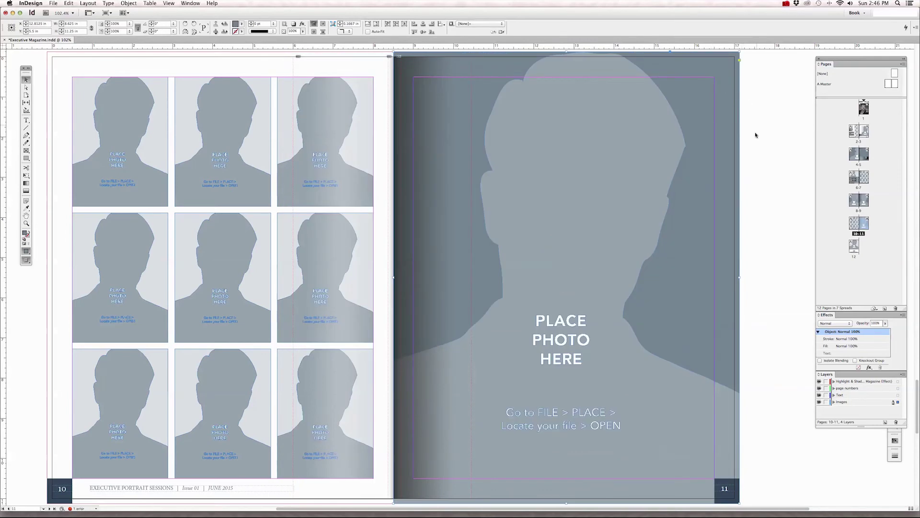
# Open the Layers panel and toggle the page numbers layer's visibility off and back on.
pyautogui.click(745, 56)
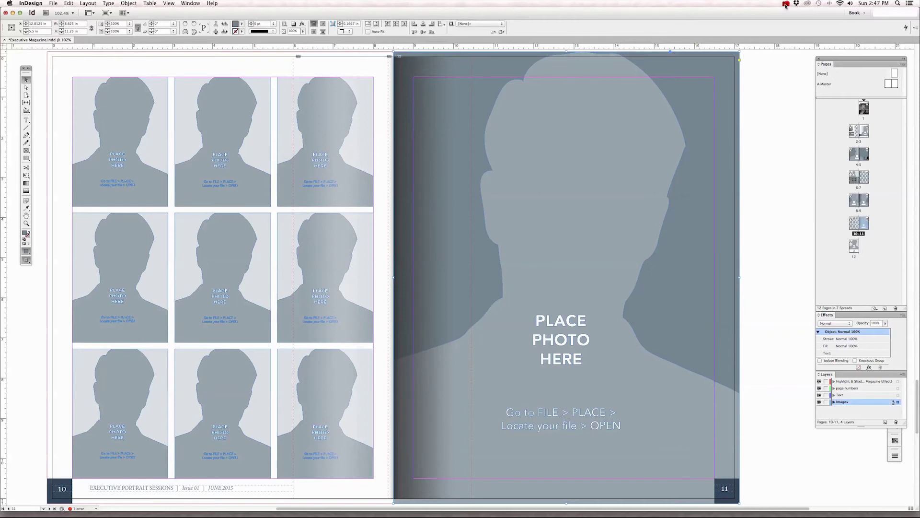
pyautogui.click(786, 4)
pyautogui.click(786, 149)
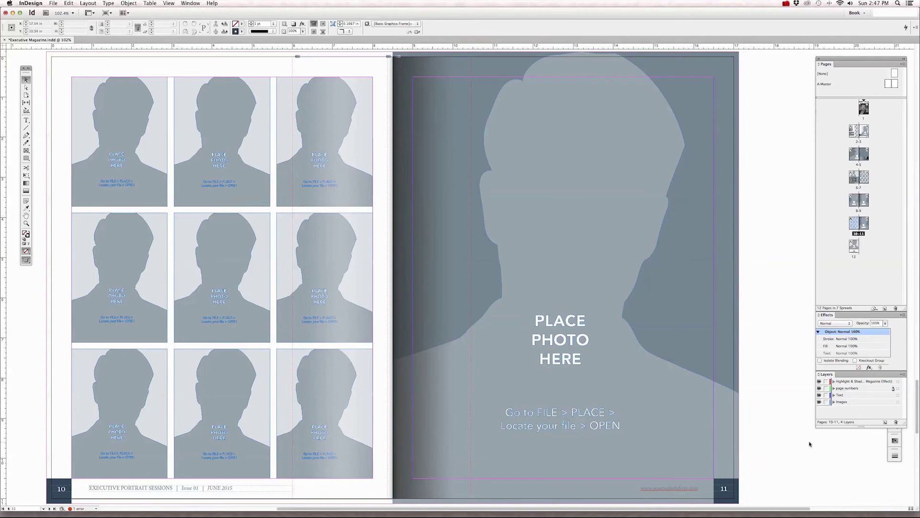
pyautogui.click(871, 389)
pyautogui.click(819, 389)
pyautogui.click(819, 389)
pyautogui.click(731, 382)
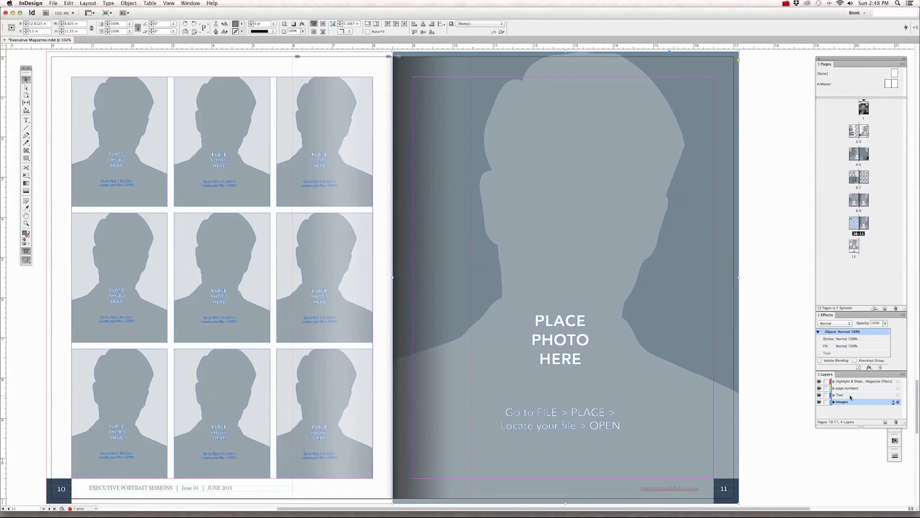
# Drag the Highlight & Shadow Magazine Effects layer below the Images layer.
pyautogui.click(850, 395)
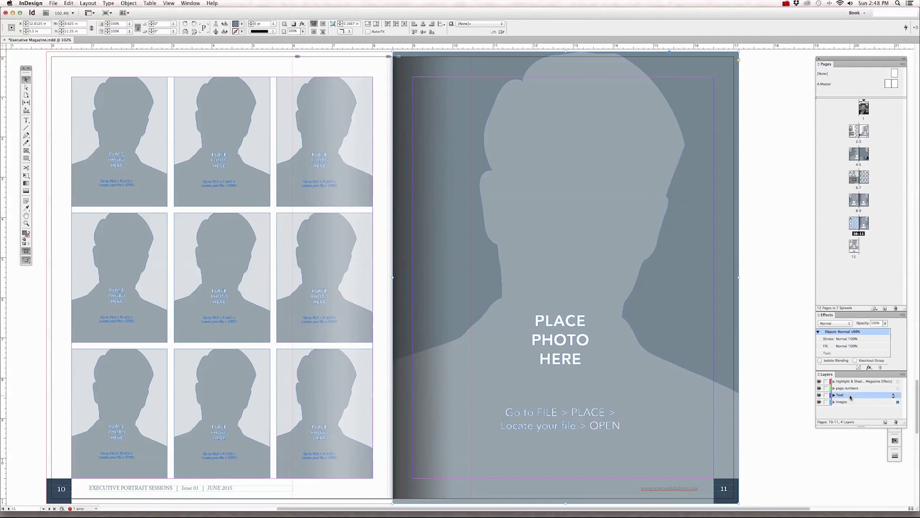
pyautogui.click(865, 388)
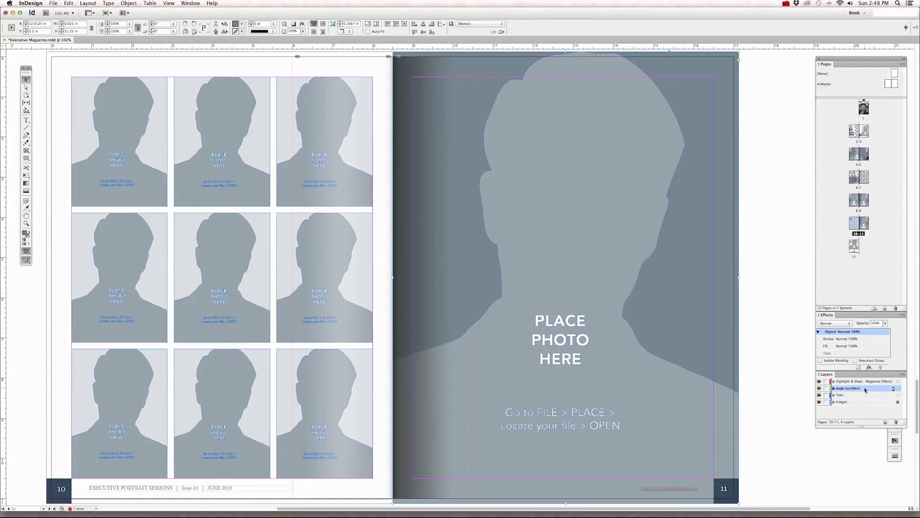
pyautogui.click(869, 382)
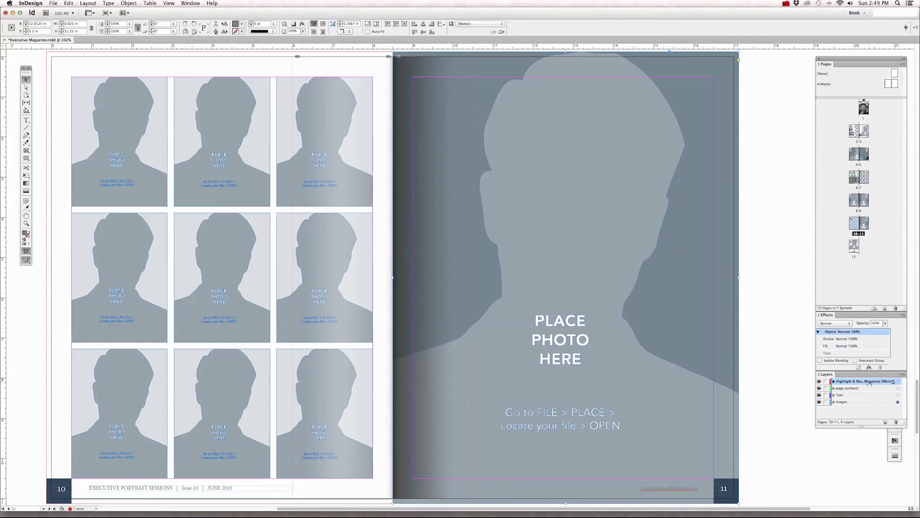
pyautogui.moveTo(869, 383); pyautogui.dragTo(869, 406)
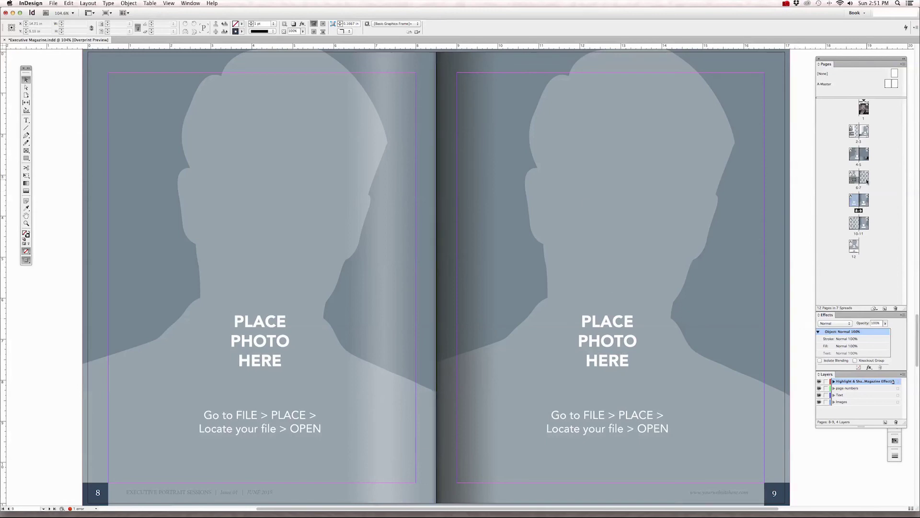
# Move the page 7 thumbnail into the 8–9 spread so the grid page becomes page 8, then view spread 6–7.
pyautogui.moveTo(866, 181); pyautogui.dragTo(859, 202)
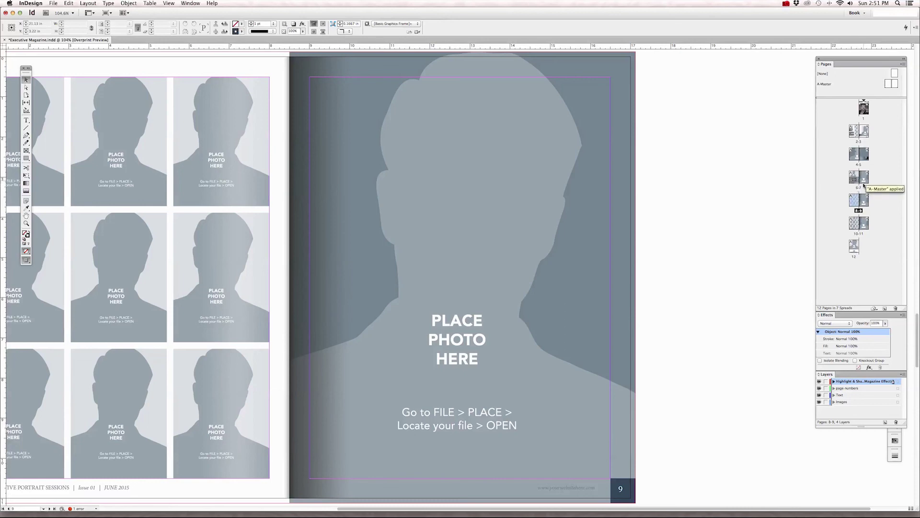
pyautogui.hscroll(-5, 618, 218)
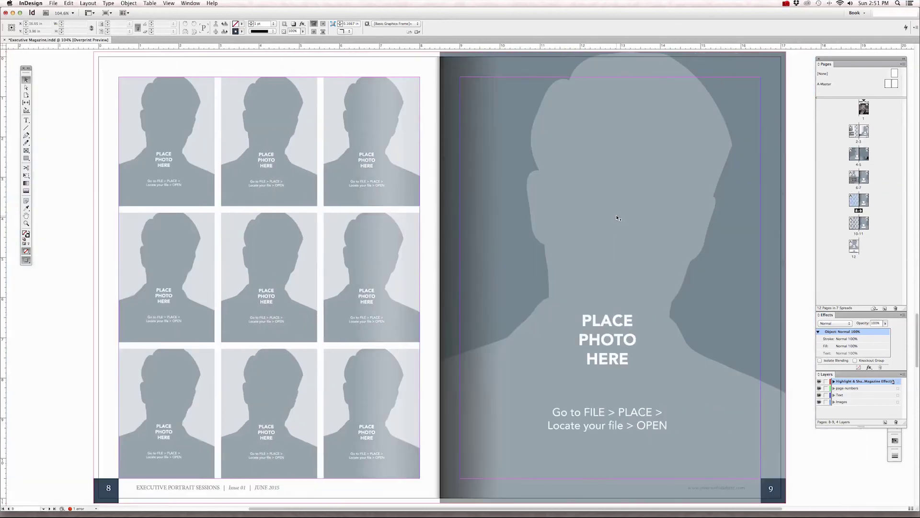
pyautogui.doubleClick(859, 177)
pyautogui.hscroll(5, 726, 172)
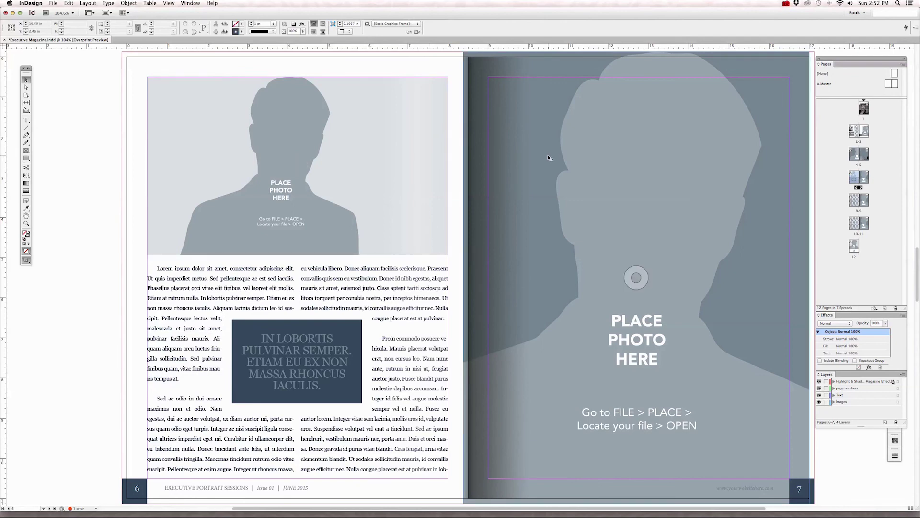
# Nudge page 7's full-page photo frame right until it snaps to the outer bleed edge.
pyautogui.hscroll(3, 499, 152)
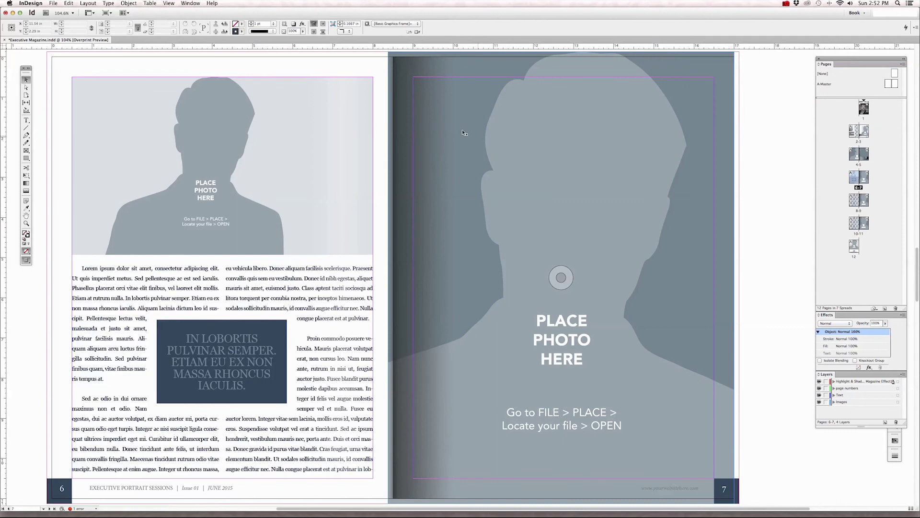
pyautogui.click(437, 96)
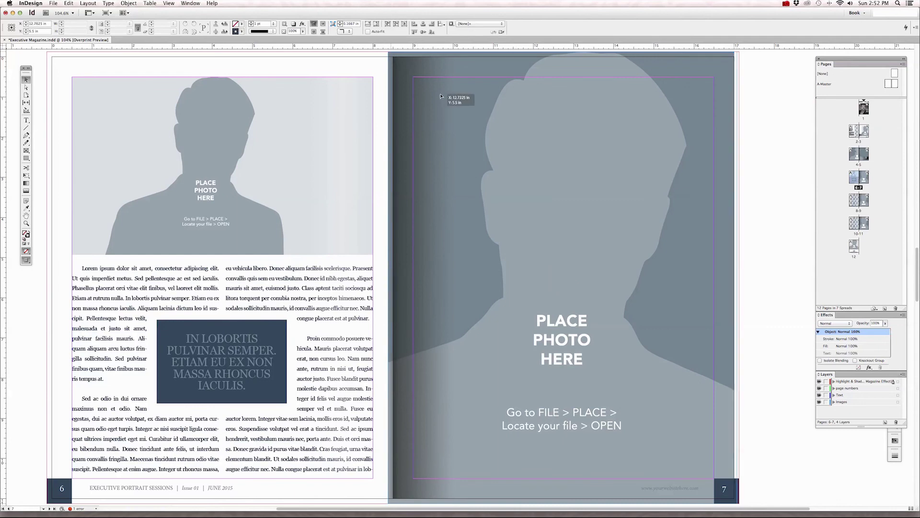
pyautogui.moveTo(443, 96); pyautogui.dragTo(443, 96)
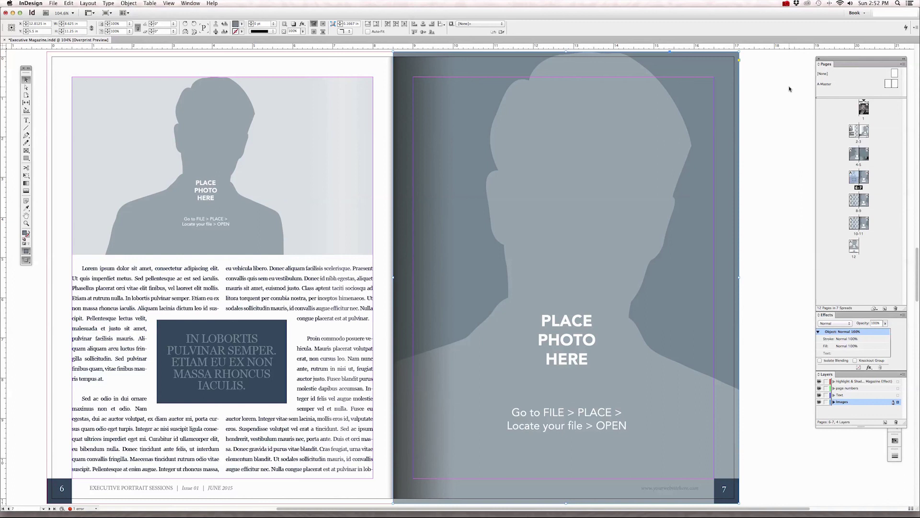
pyautogui.scroll(-3, 791, 90)
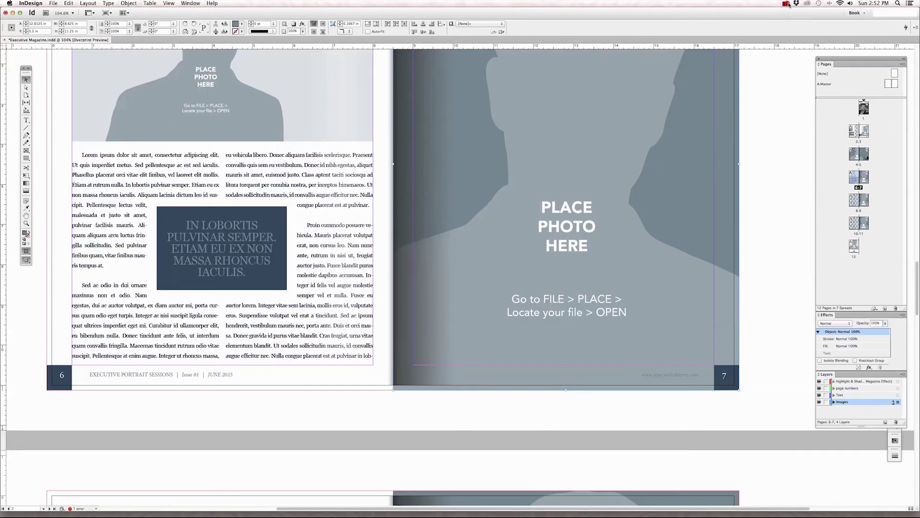